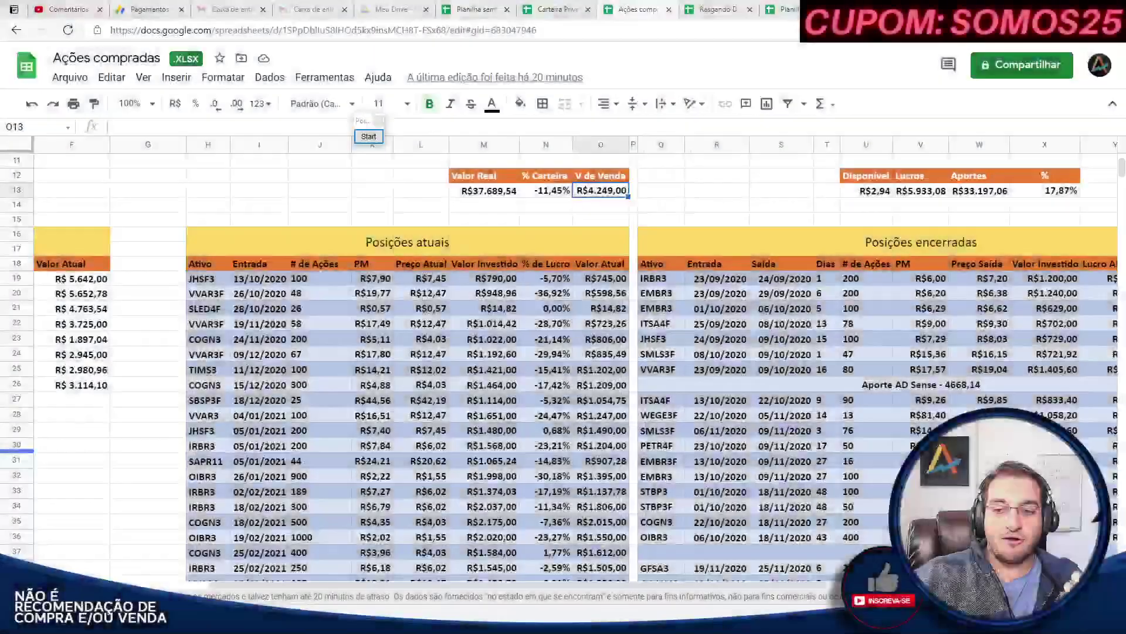
Examine the closed positions table down to its last contribution row and inspect the running balance formula in AA71
scroll(563, 363, "down", 3)
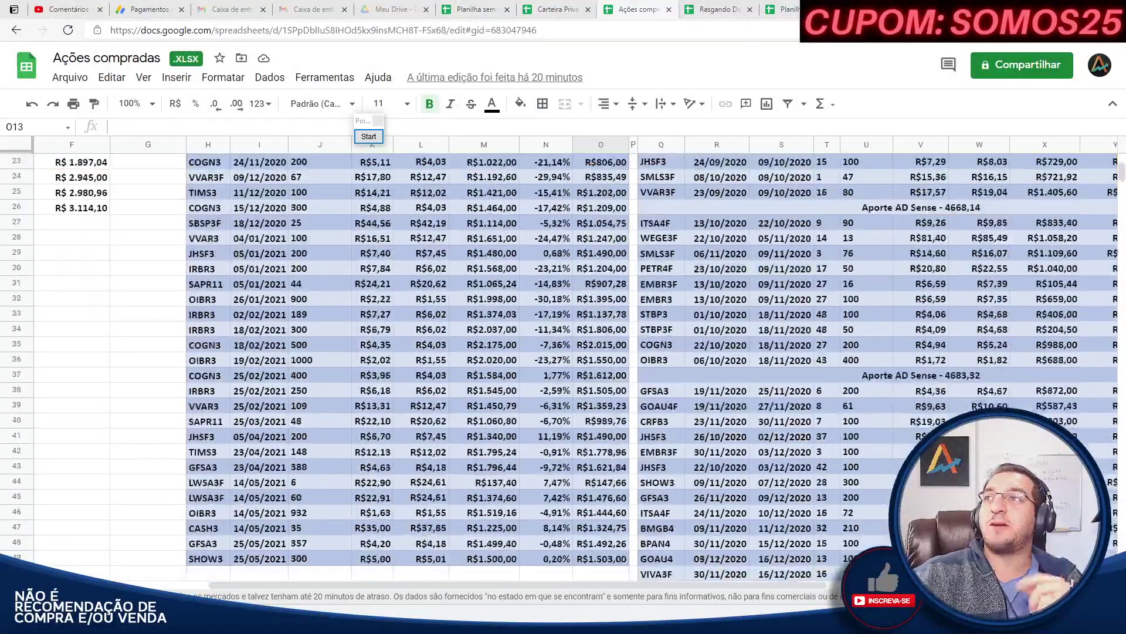
scroll(564, 364, "down", 10)
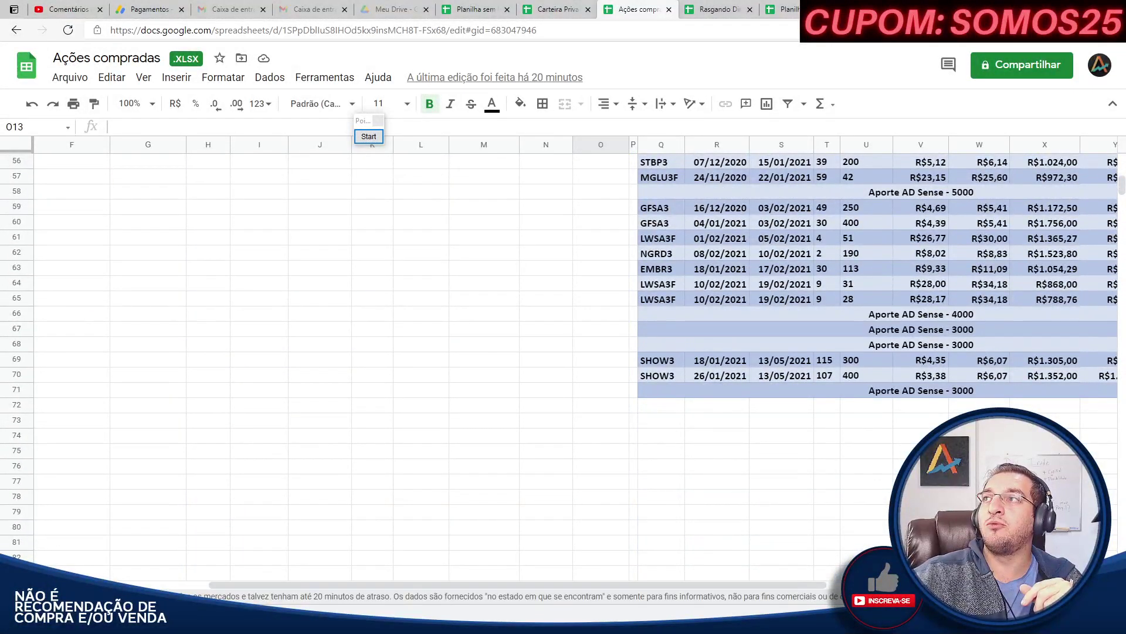
left_click(745, 482)
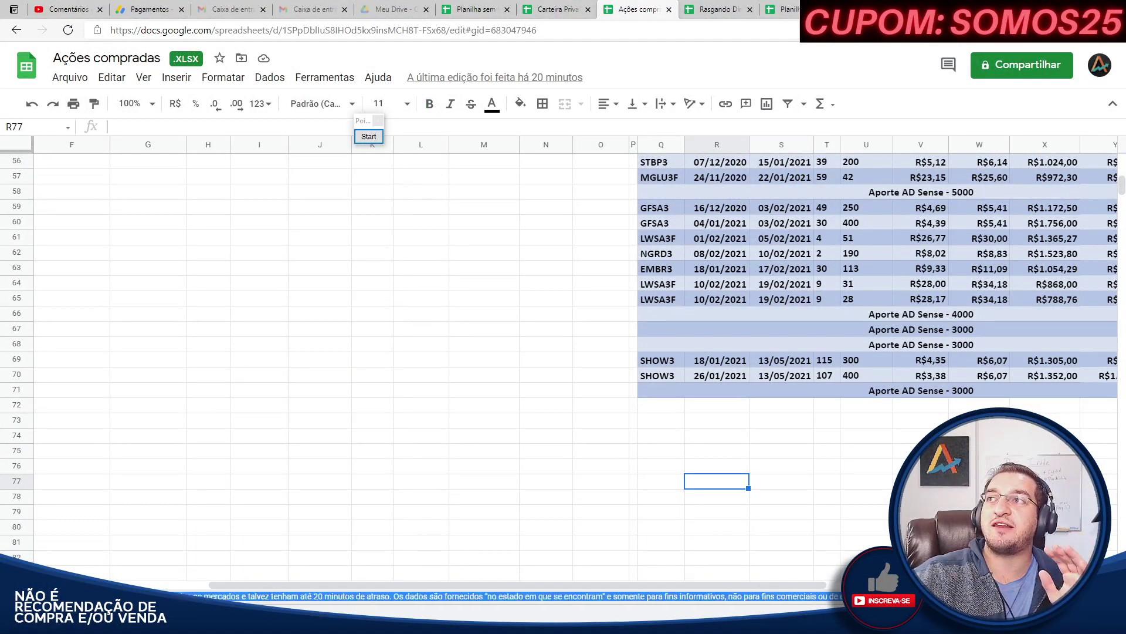
left_click_drag(792, 582, 1004, 583)
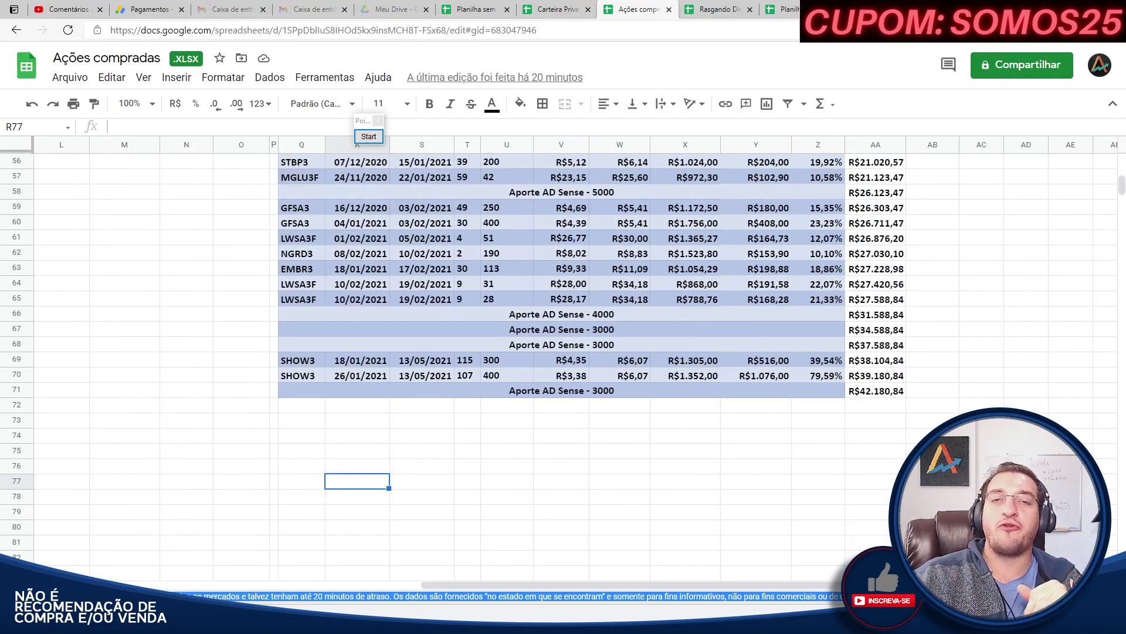
left_click(646, 434)
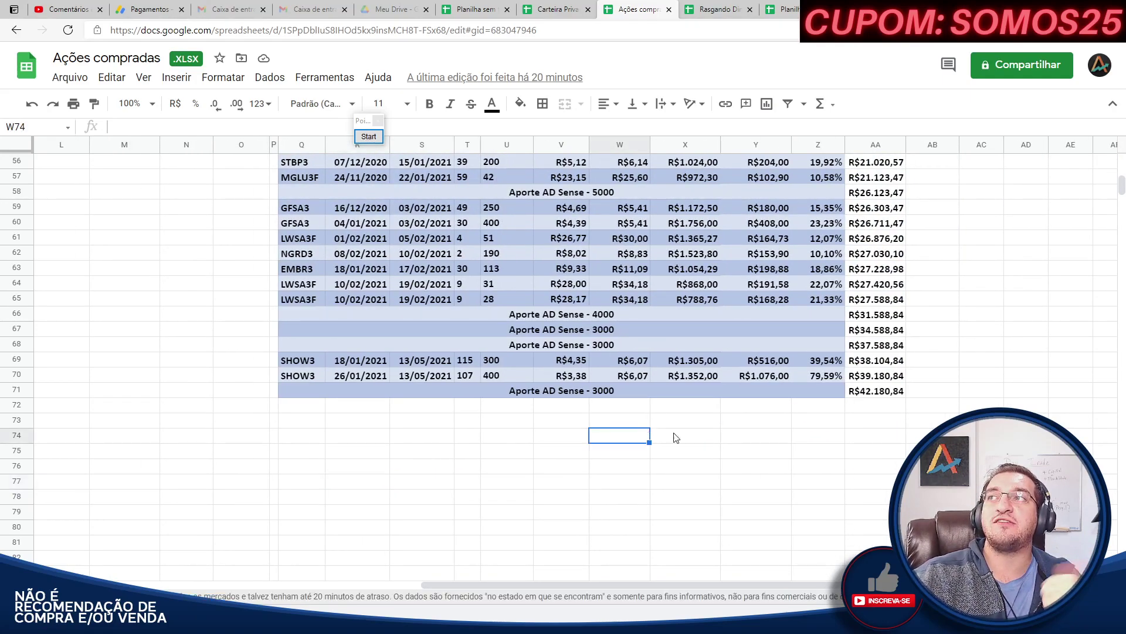
left_click(886, 391)
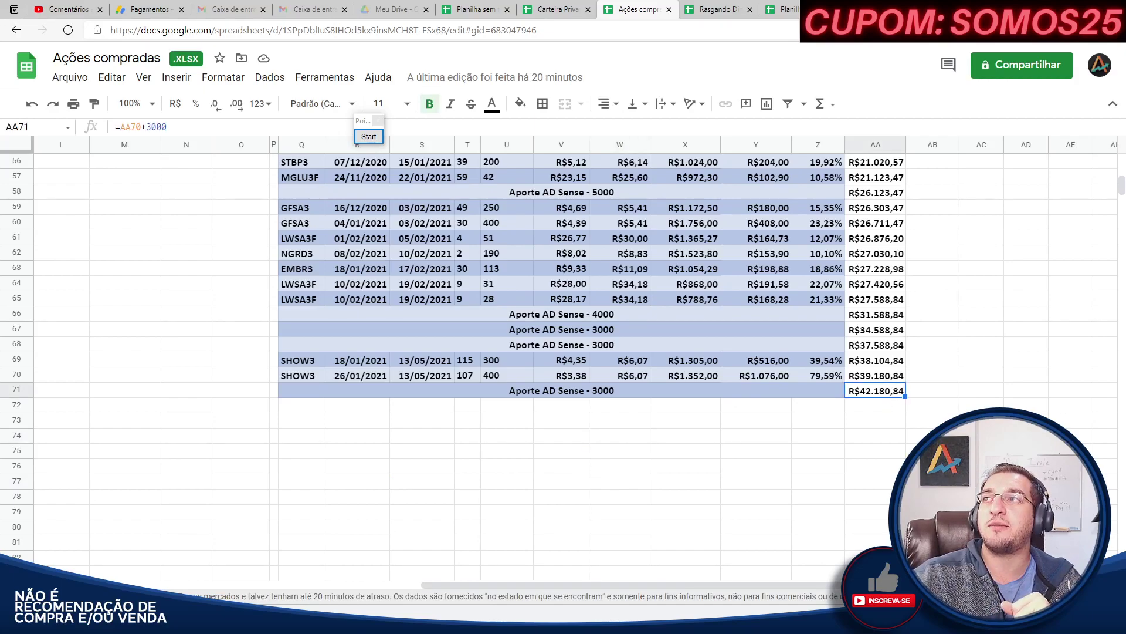
Review the portfolio summary figures and the current positions table from its first entry to its last
left_click_drag(632, 585, 482, 585)
scroll(705, 507, "up", 5)
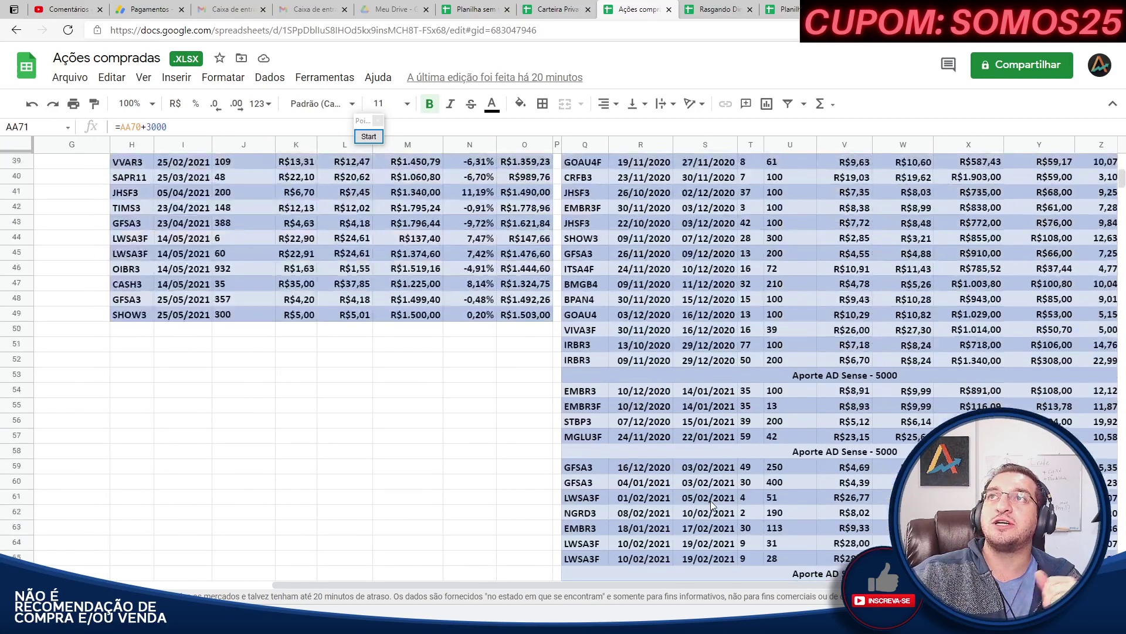
scroll(709, 501, "up", 8)
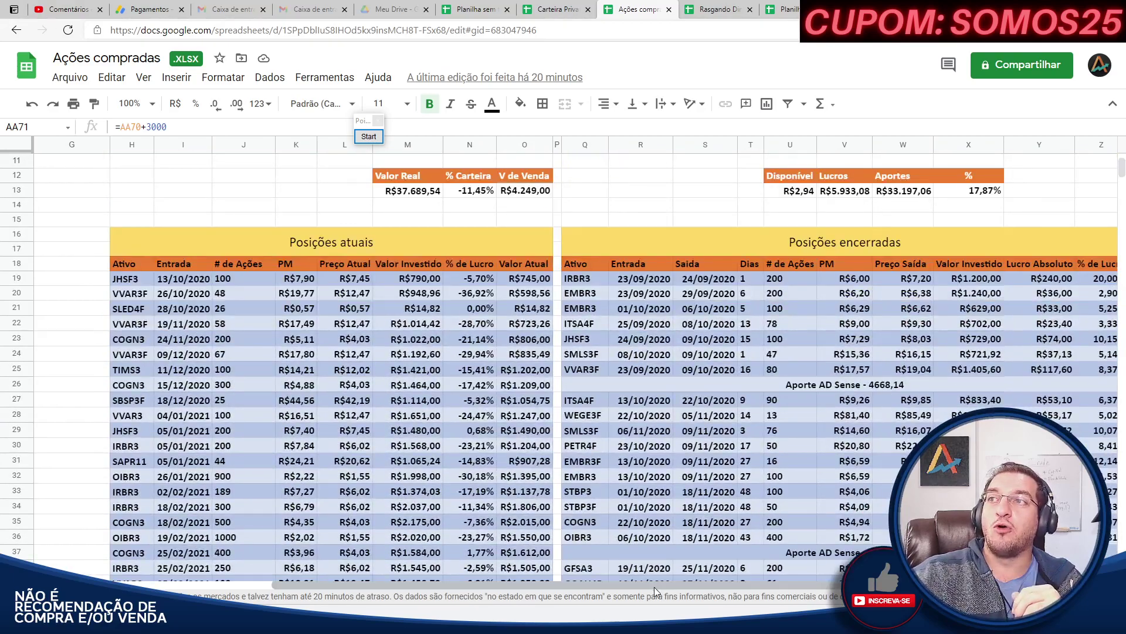
left_click_drag(659, 586, 674, 519)
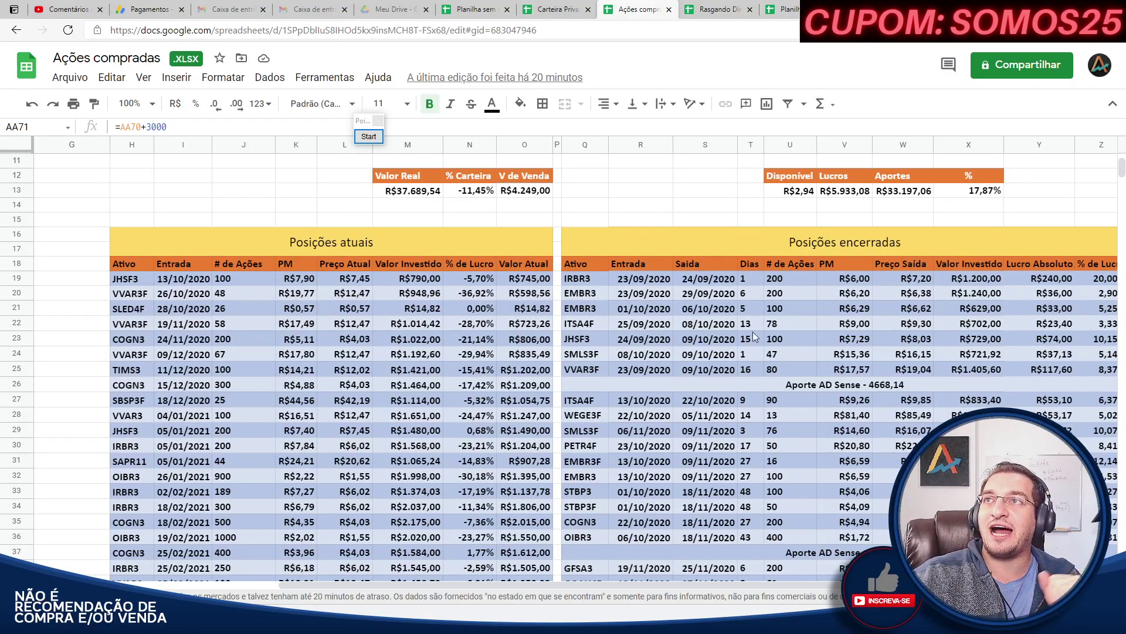
scroll(704, 388, "down", 10)
scroll(695, 416, "up", 2)
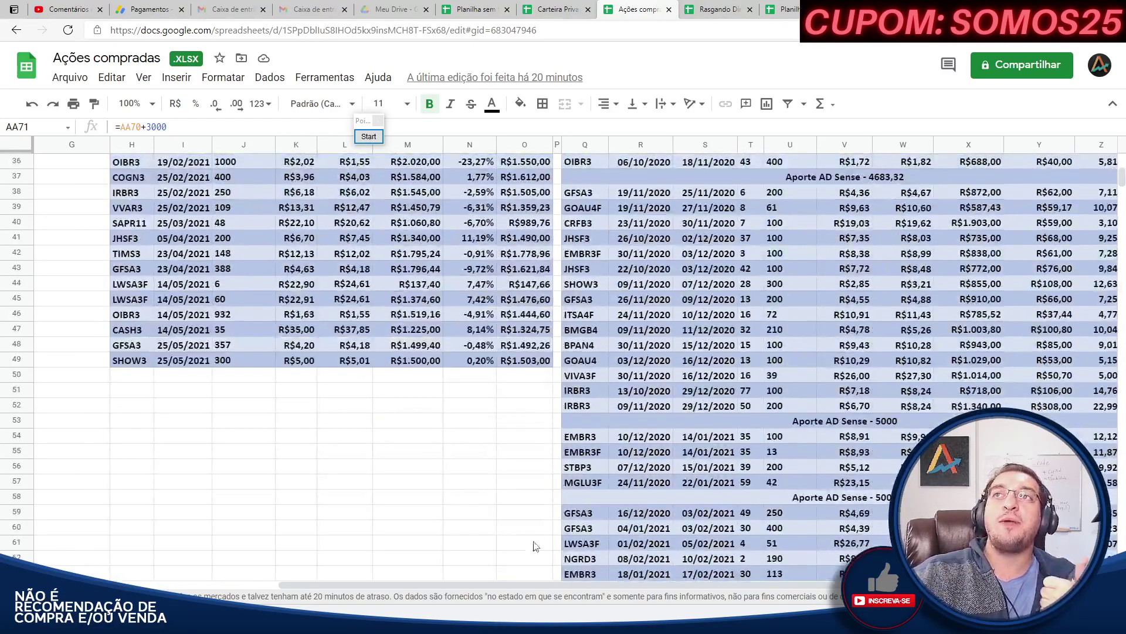
left_click_drag(465, 587, 399, 581)
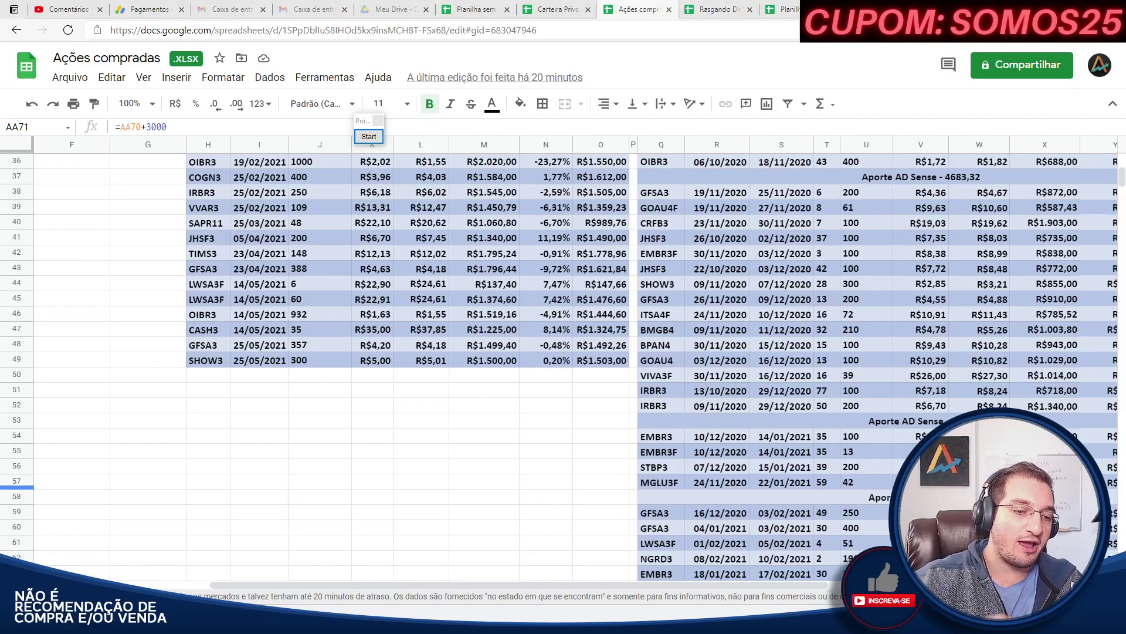
Switch to the trading platform and inspect SHOW3 on the 15-minute and daily timeframes, measuring from the latest low to the current price
key("alt+Tab")
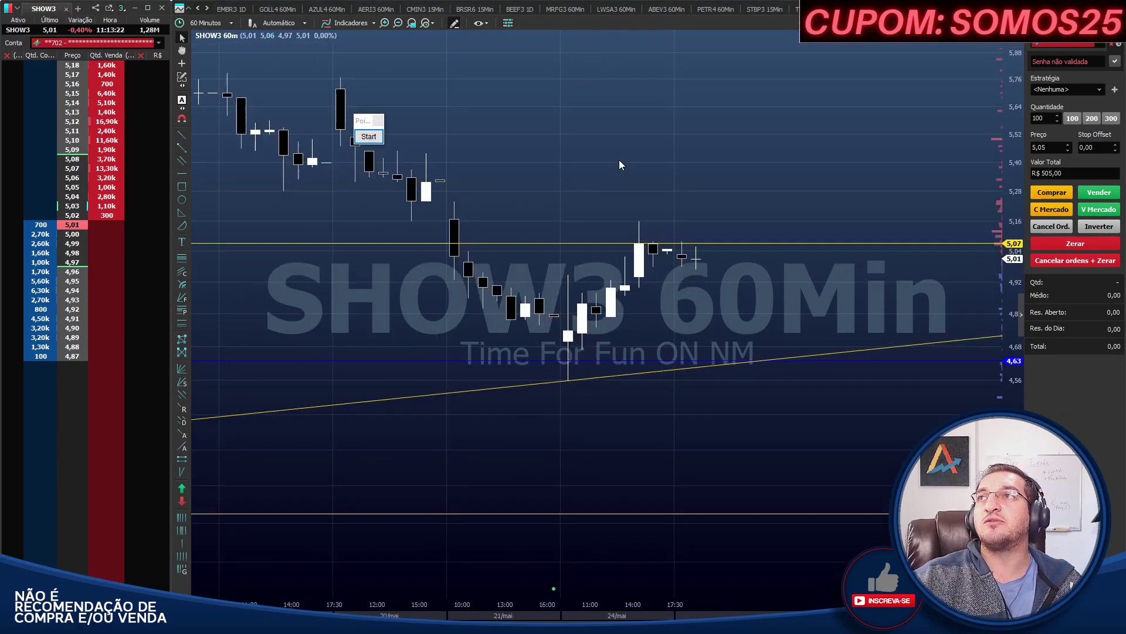
type("15")
key("Return")
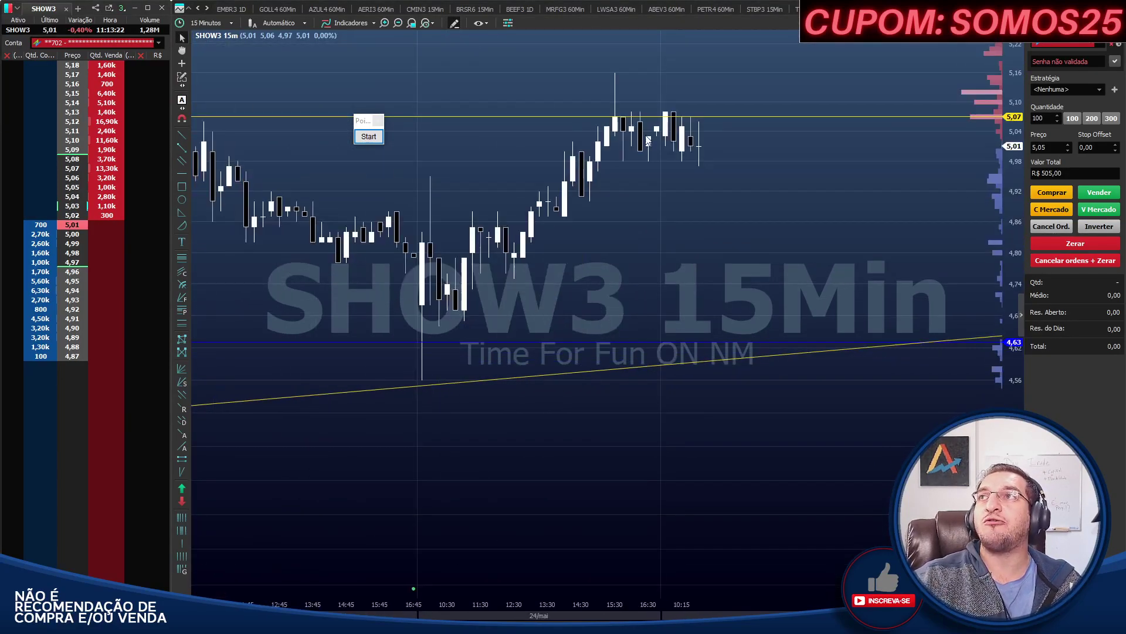
type("1d")
key("Return")
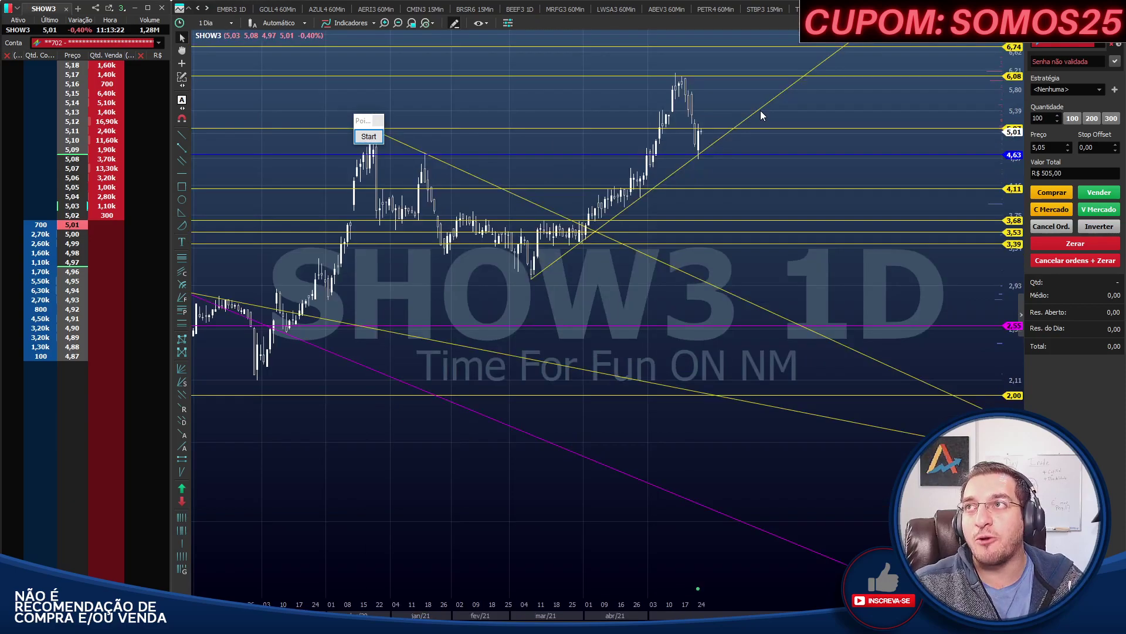
scroll(761, 110, "up", 5)
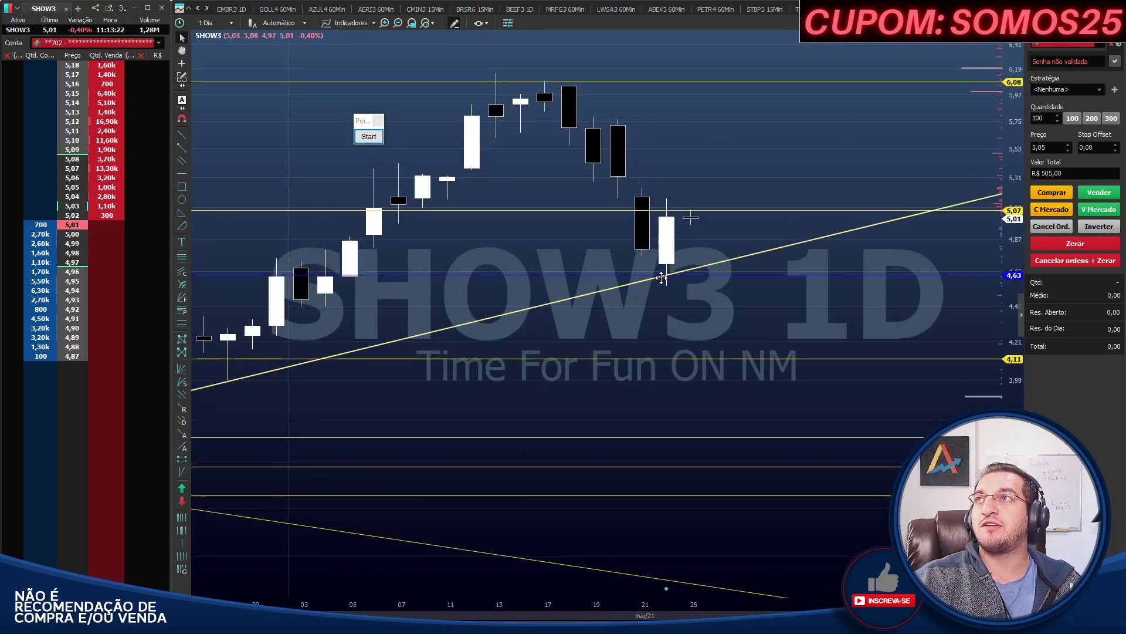
left_click_drag(663, 275, 699, 219)
Set the SHOW3 chart to the 60-minute timeframe and show the price history back to the 2020 low
type("60")
key("Return")
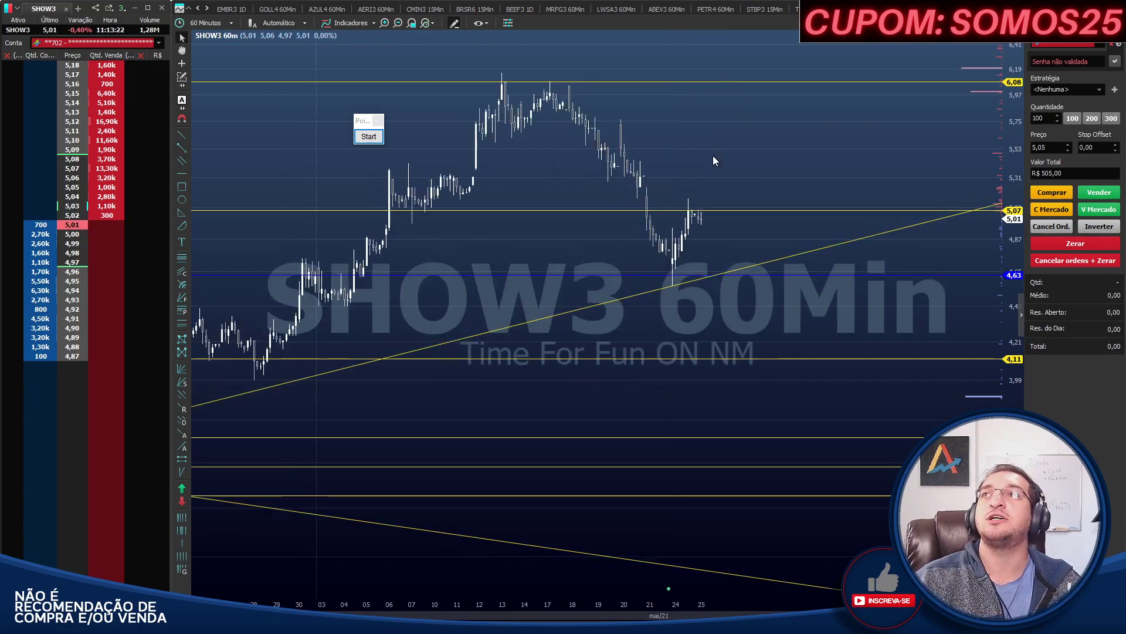
scroll(758, 157, "down", 10)
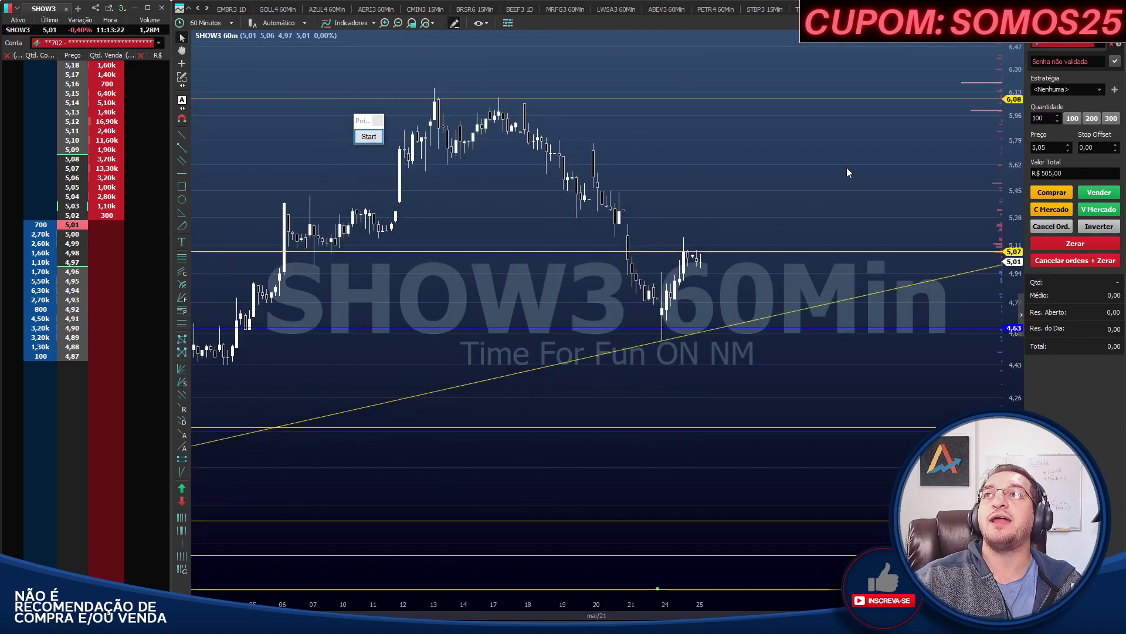
scroll(848, 164, "down", 4)
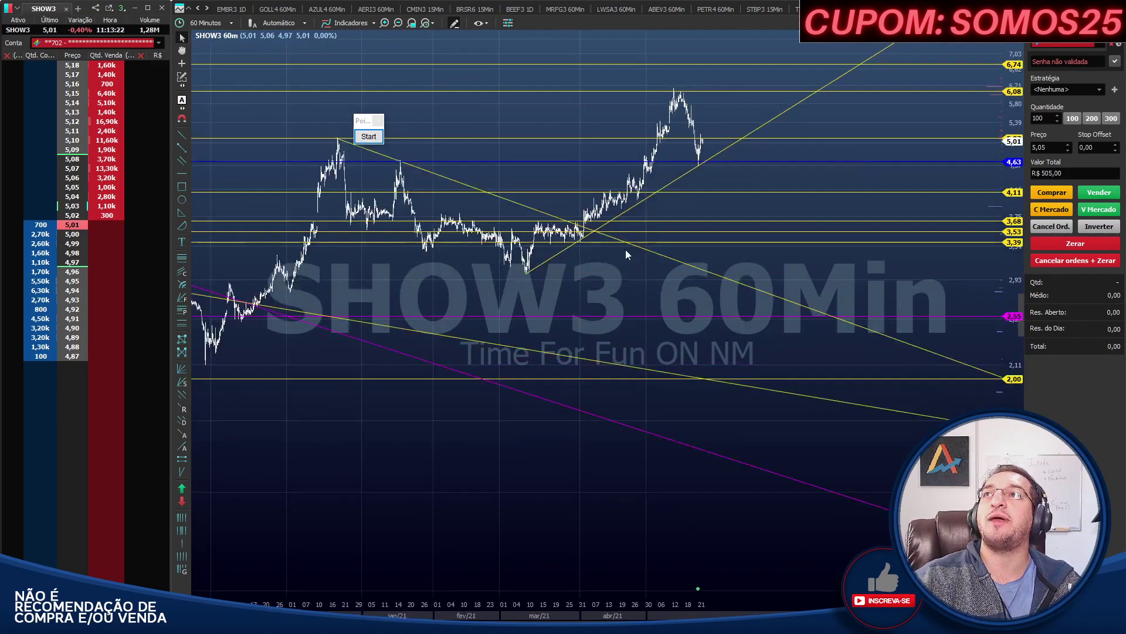
scroll(613, 272, "down", 4)
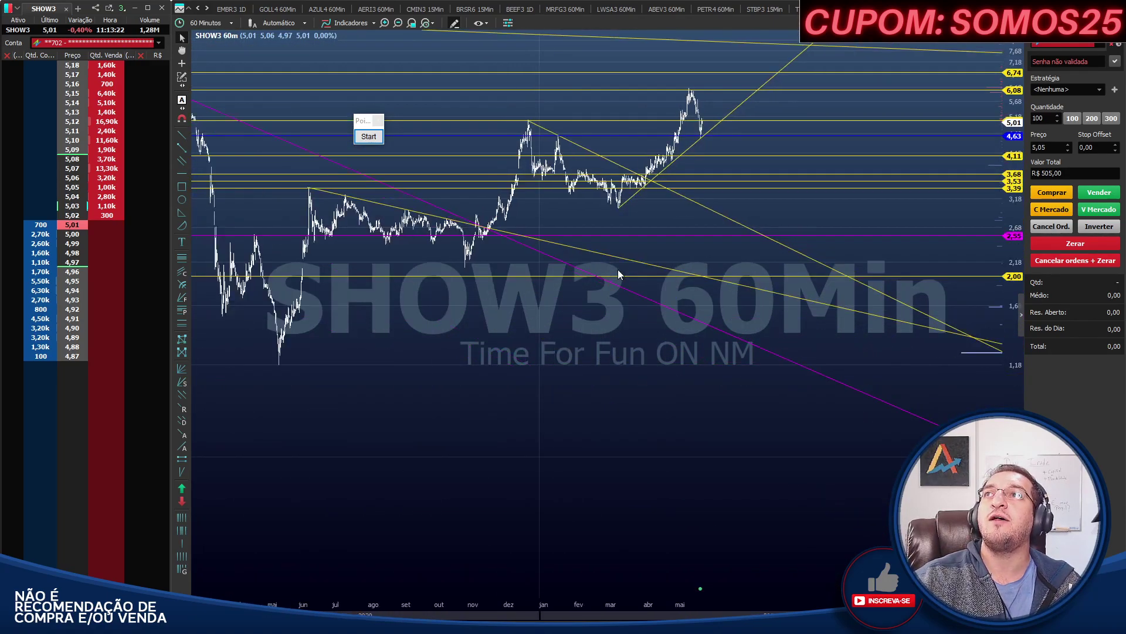
Annotate the chart with red arrows tracing the alternating up and down swings from the 2020 low to a projected new high, and end annotation
left_click_drag(360, 121, 289, 57)
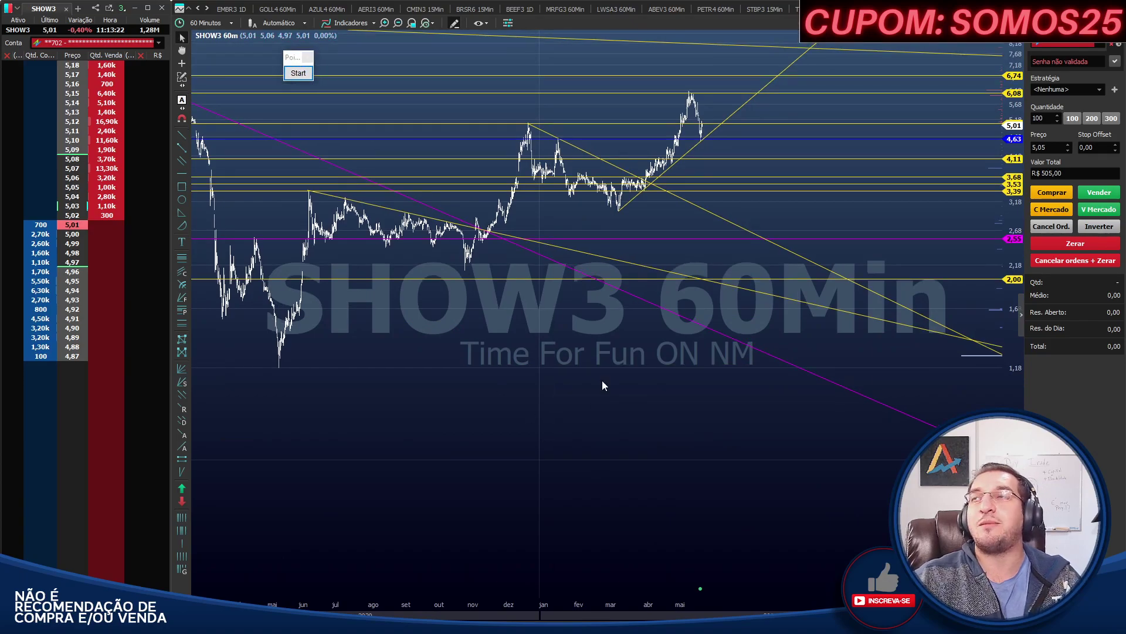
left_click(298, 73)
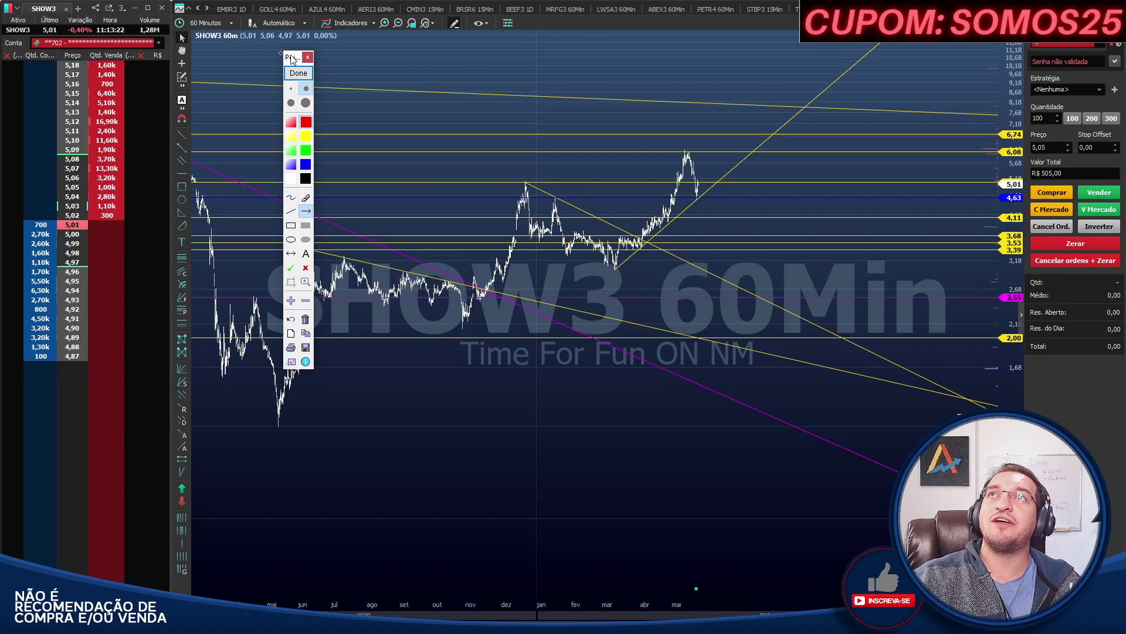
left_click_drag(291, 57, 162, 93)
mouse_move(270, 423)
left_mouse_down()
mouse_move(323, 238)
mouse_move(302, 252)
mouse_move(485, 294)
left_mouse_up()
mouse_move(485, 293)
left_mouse_down()
mouse_move(543, 190)
mouse_move(524, 179)
left_mouse_up()
mouse_move(524, 179)
left_mouse_down()
mouse_move(626, 271)
mouse_move(683, 151)
mouse_move(710, 195)
mouse_move(736, 119)
left_mouse_up()
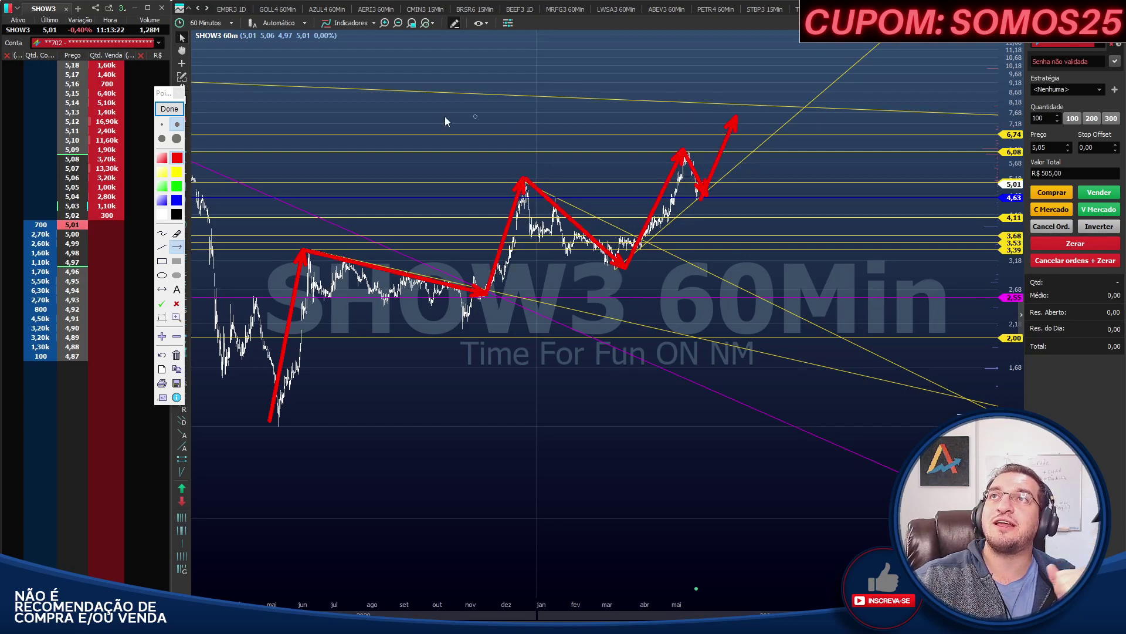
left_click(169, 108)
Examine the 60-minute chart around the rising trendline, the recent low and the 5,07 level
scroll(717, 207, "up", 3)
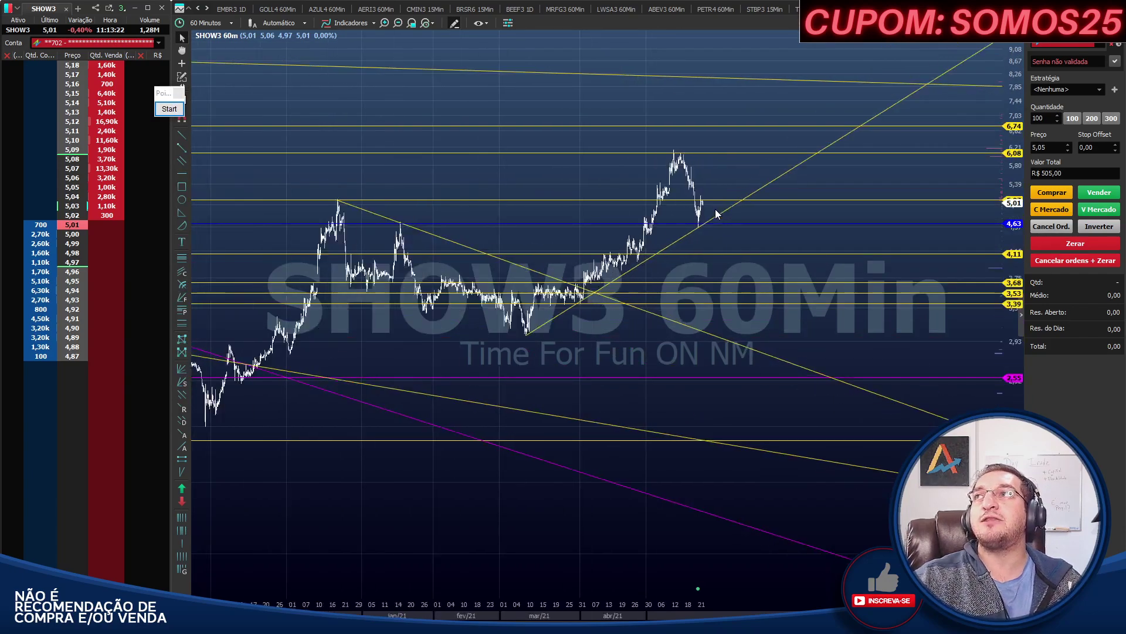
scroll(586, 250, "down", 1)
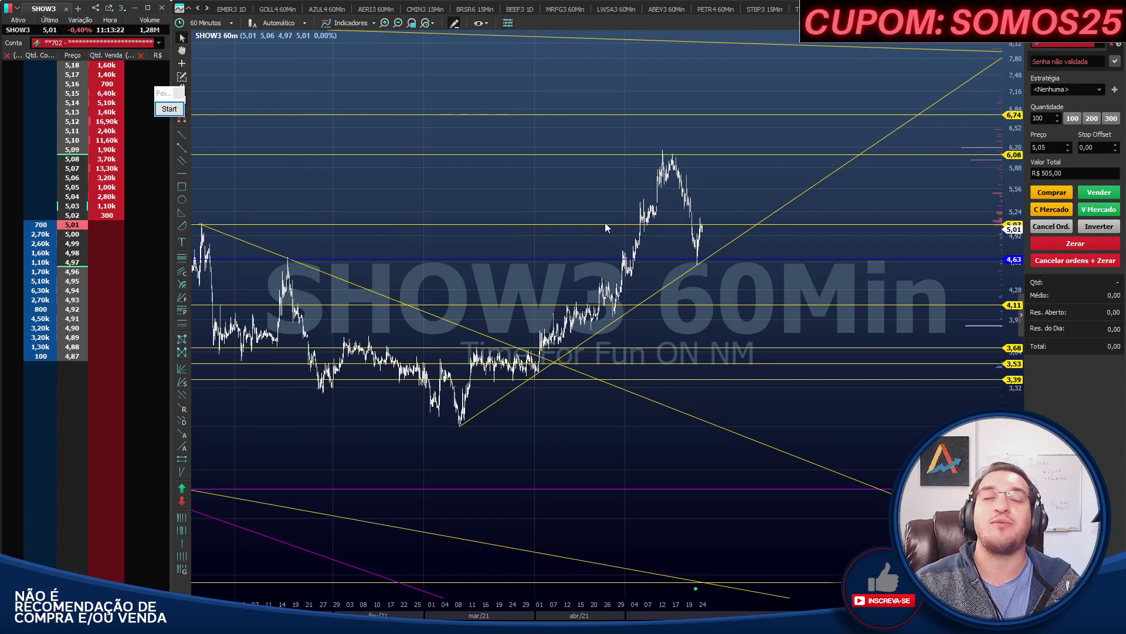
scroll(611, 217, "up", 3)
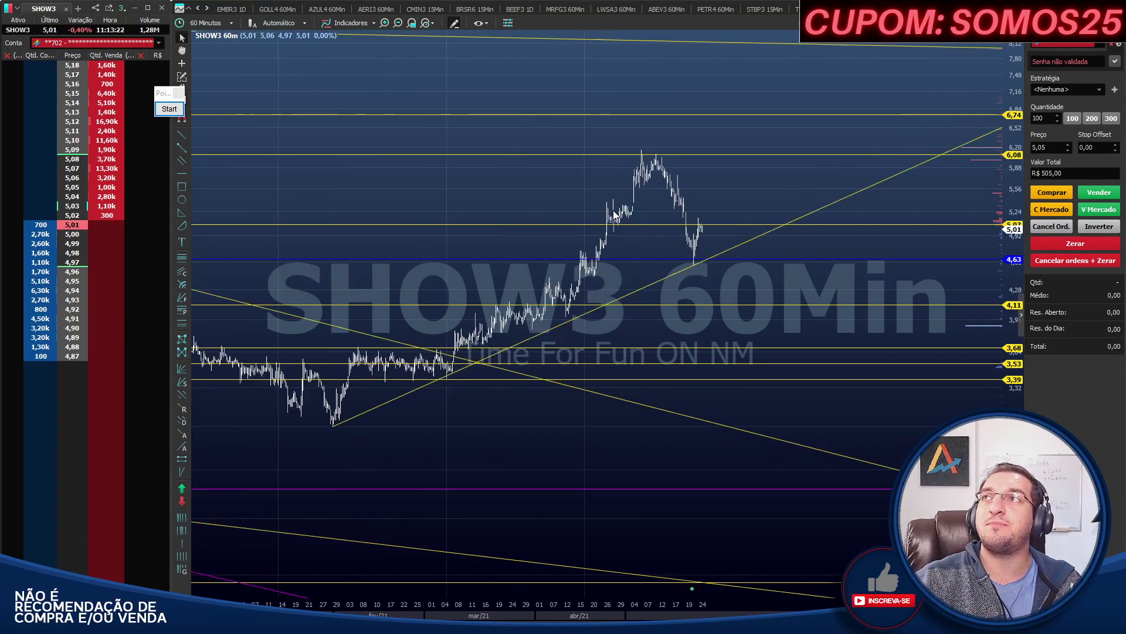
scroll(704, 323, "down", 2)
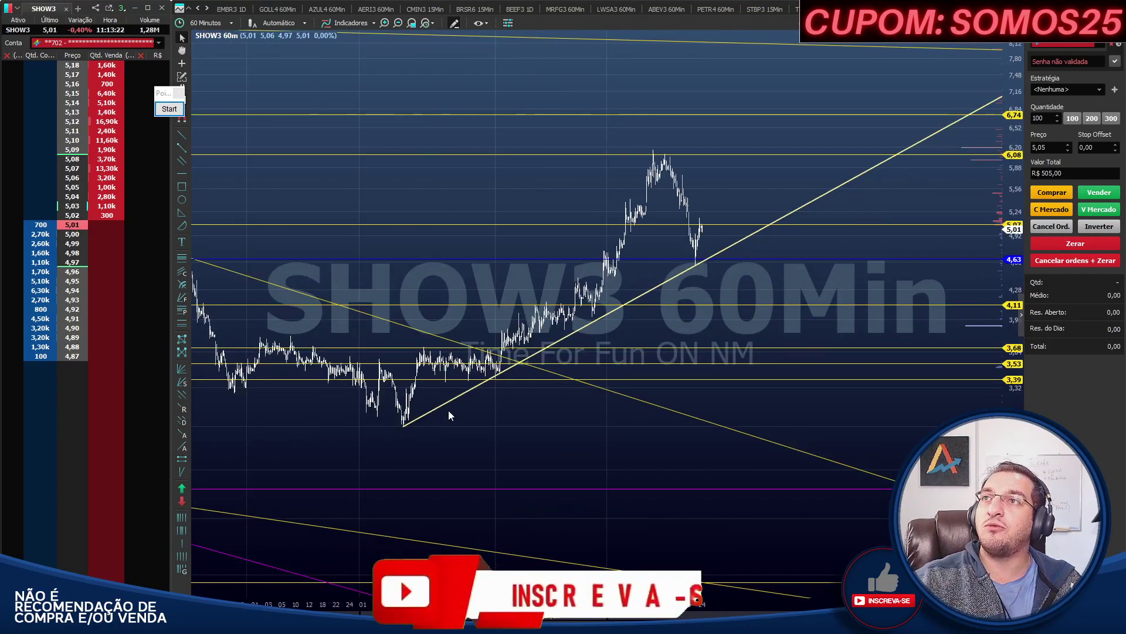
scroll(698, 305, "up", 2)
scroll(698, 305, "up", 2)
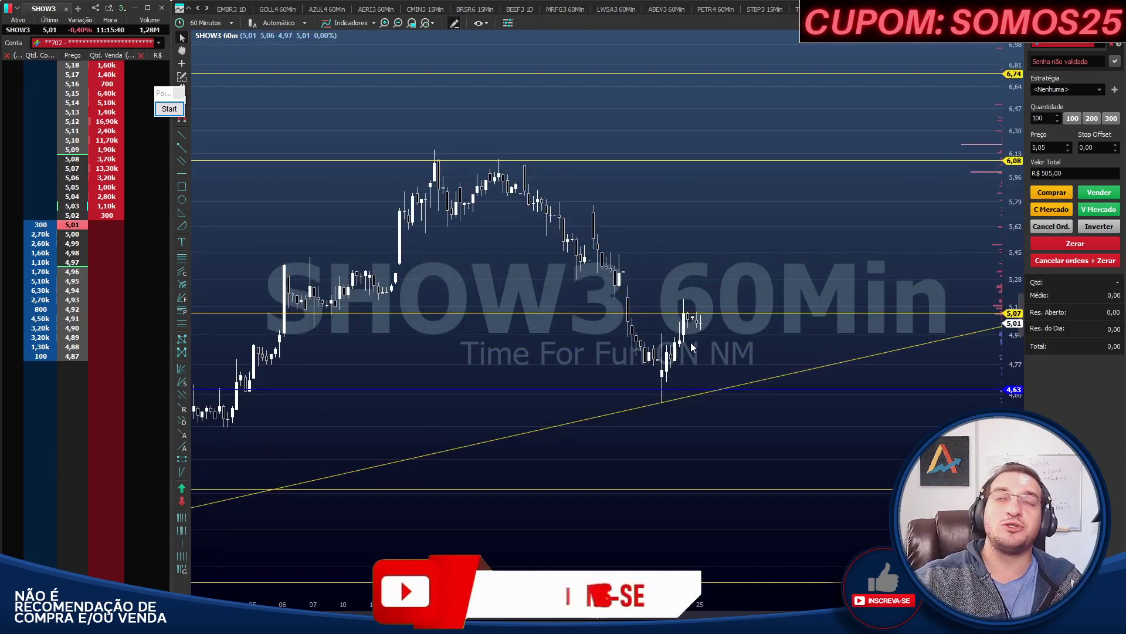
scroll(832, 264, "up", 4)
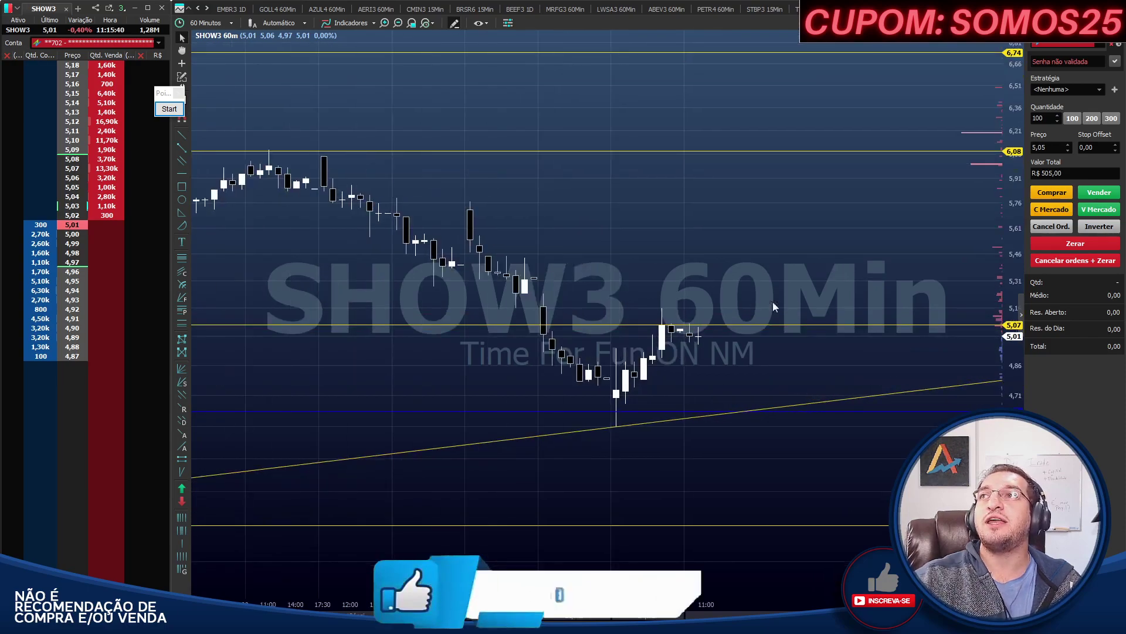
scroll(737, 310, "down", 5)
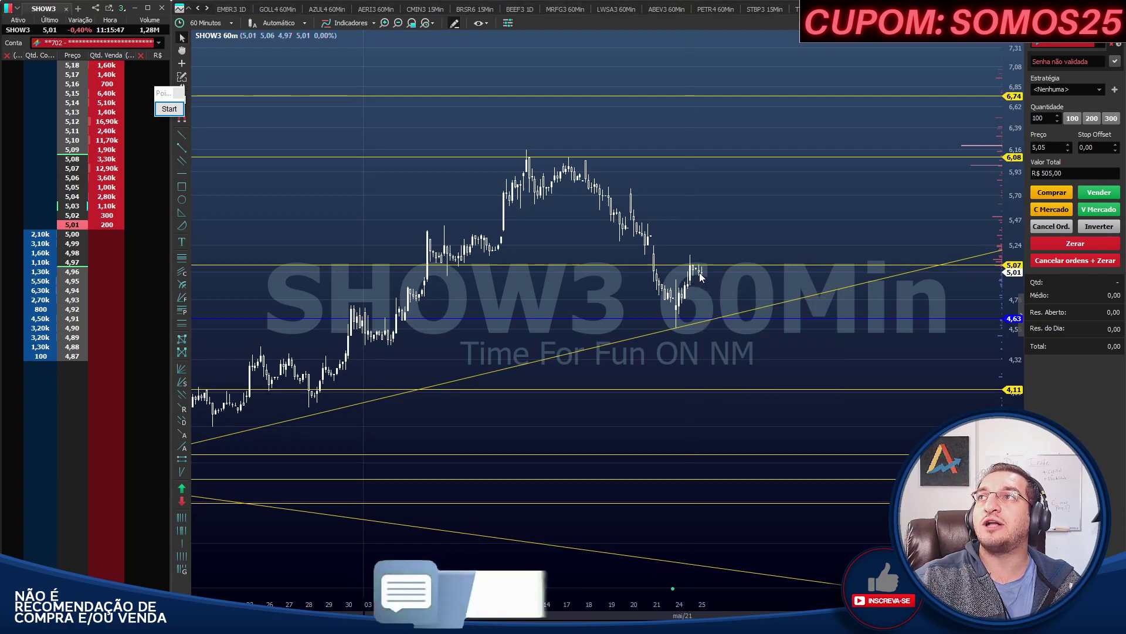
Measure the percentage move from the current price up to the 6,74 resistance line
left_click_drag(701, 272, 766, 98)
scroll(704, 147, "down", 3)
scroll(727, 182, "up", 4)
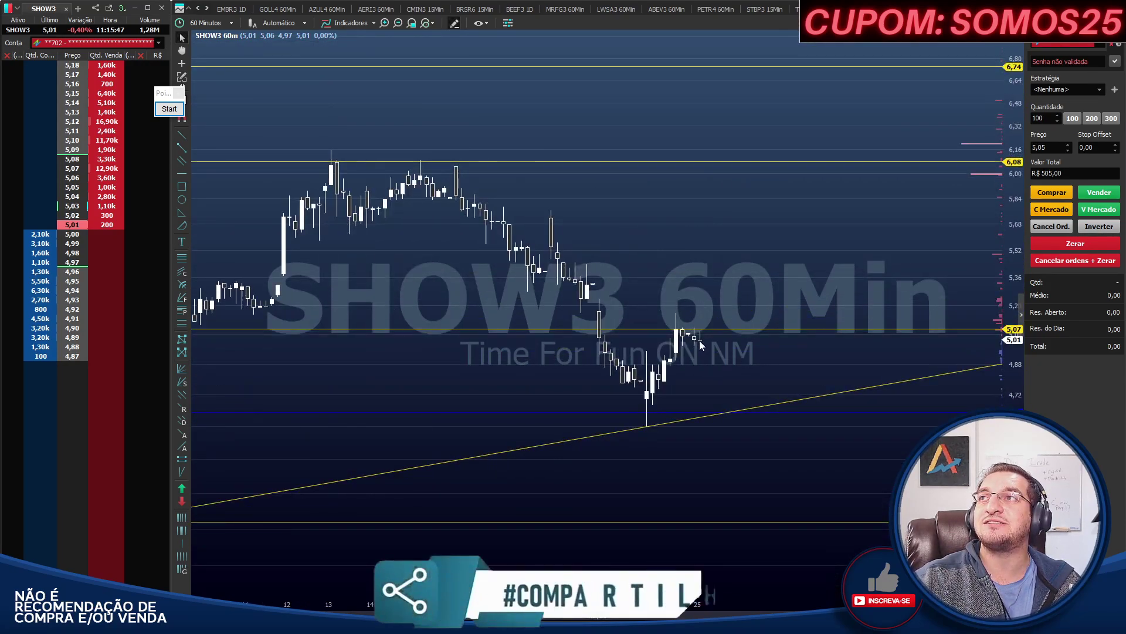
left_click_drag(700, 340, 709, 195)
left_click_drag(712, 79, 719, 66)
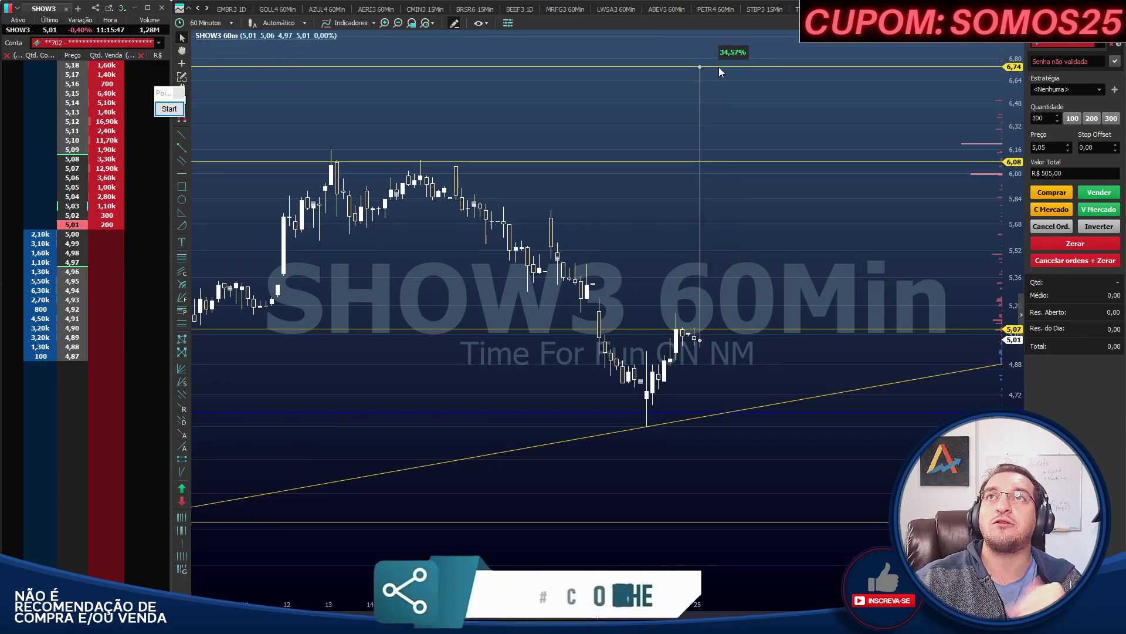
left_click_drag(719, 67, 777, 161)
Set the SHOW3 chart to the daily timeframe and focus on the latest candles near the rising trendline
type("d")
key("Return")
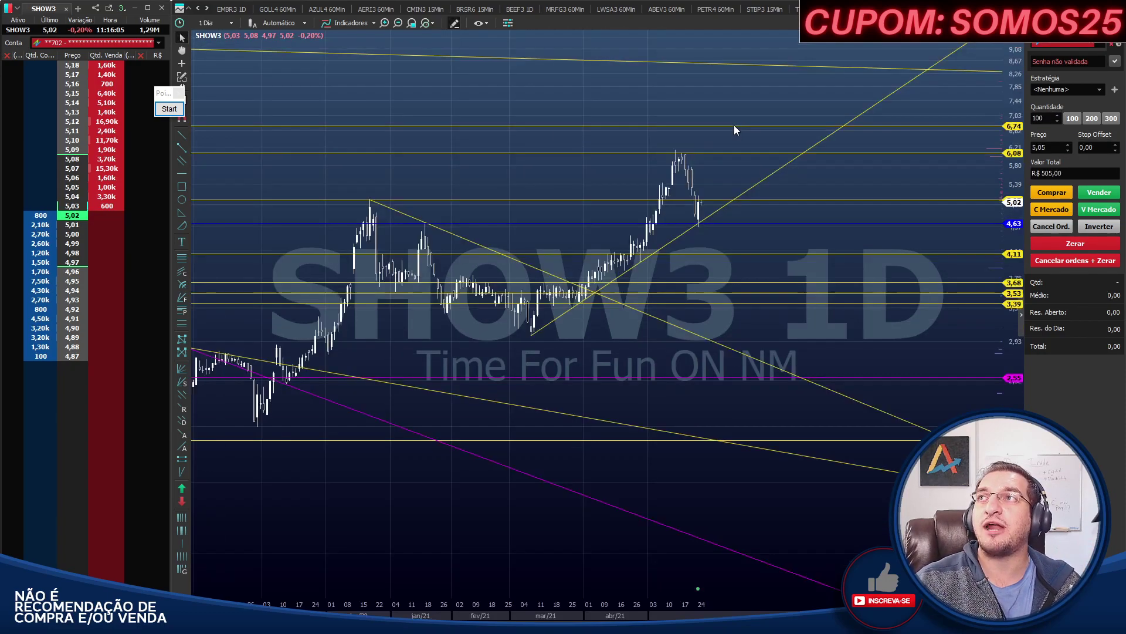
scroll(738, 121, "up", 5)
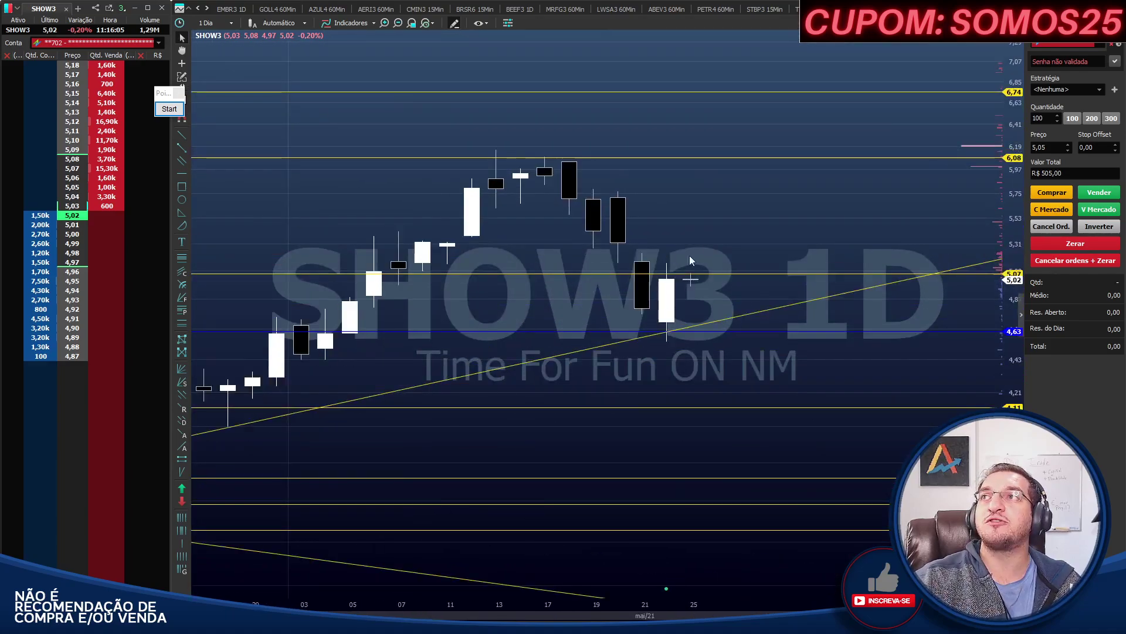
mouse_move(645, 285)
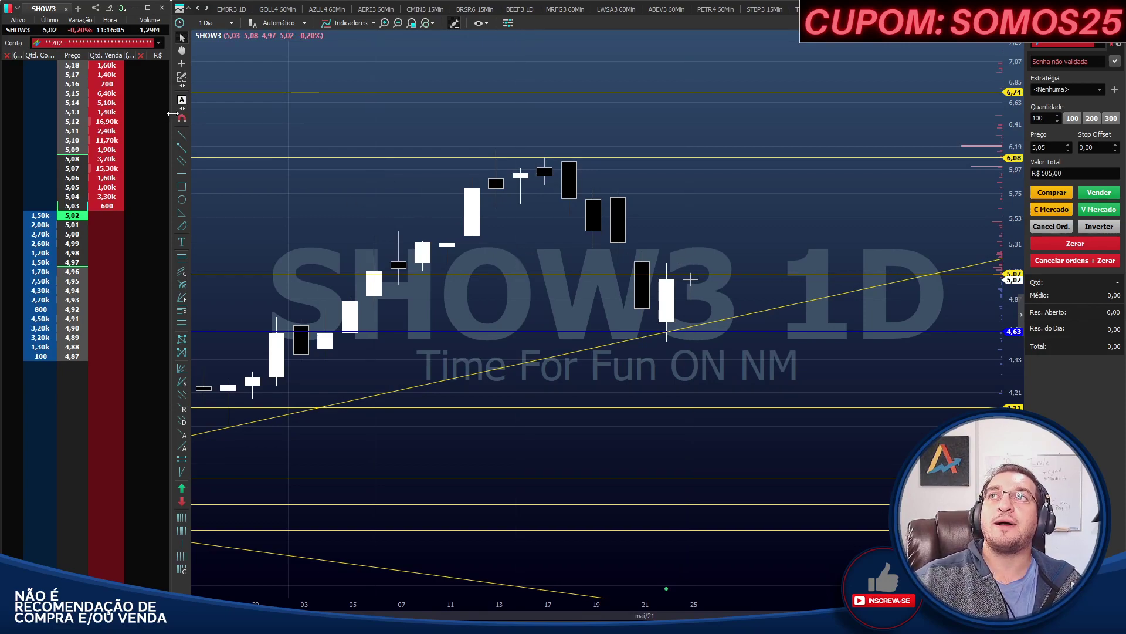
Start screen annotation and draw red arrows pointing at the recent daily candles, from the one near the 6,08 peak to the current one
left_click(168, 111)
left_click_drag(546, 107, 548, 161)
mouse_move(583, 111)
left_mouse_down()
mouse_move(583, 153)
mouse_move(602, 183)
left_mouse_up()
mouse_move(648, 146)
left_mouse_down()
mouse_move(621, 194)
mouse_move(645, 246)
left_mouse_up()
left_click_drag(581, 317, 657, 324)
left_click_drag(769, 262, 738, 253)
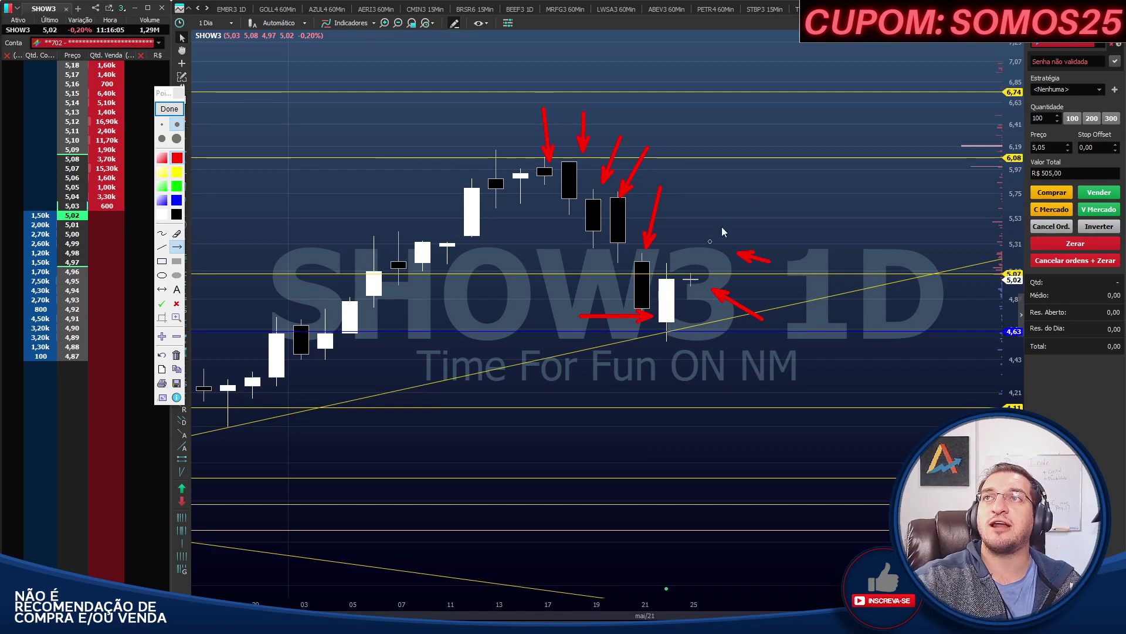
End the screen annotation and examine the recent SHOW3 daily candles between the 6,08 level and the rising trendline
left_click(169, 109)
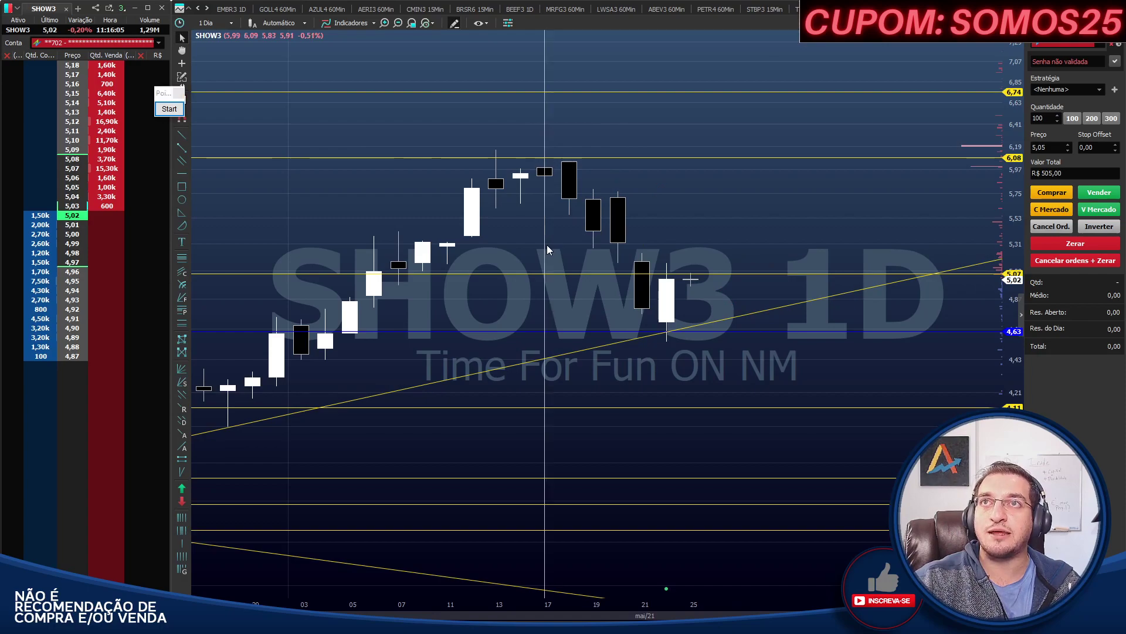
scroll(587, 253, "down", 1)
scroll(633, 258, "down", 2)
scroll(765, 220, "up", 3)
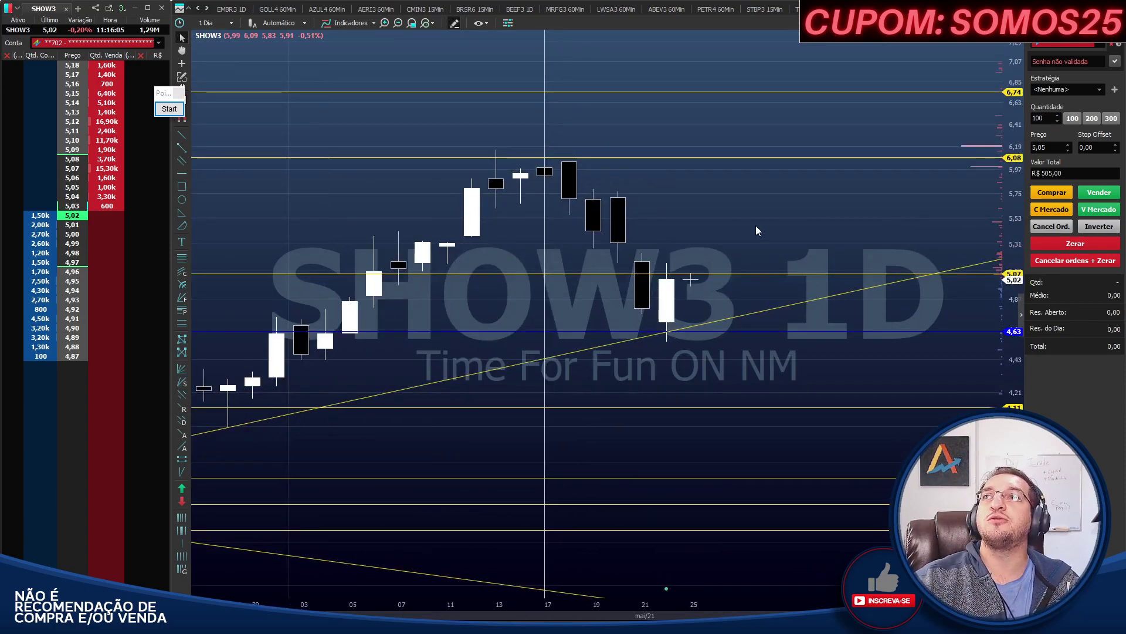
scroll(710, 279, "up", 2)
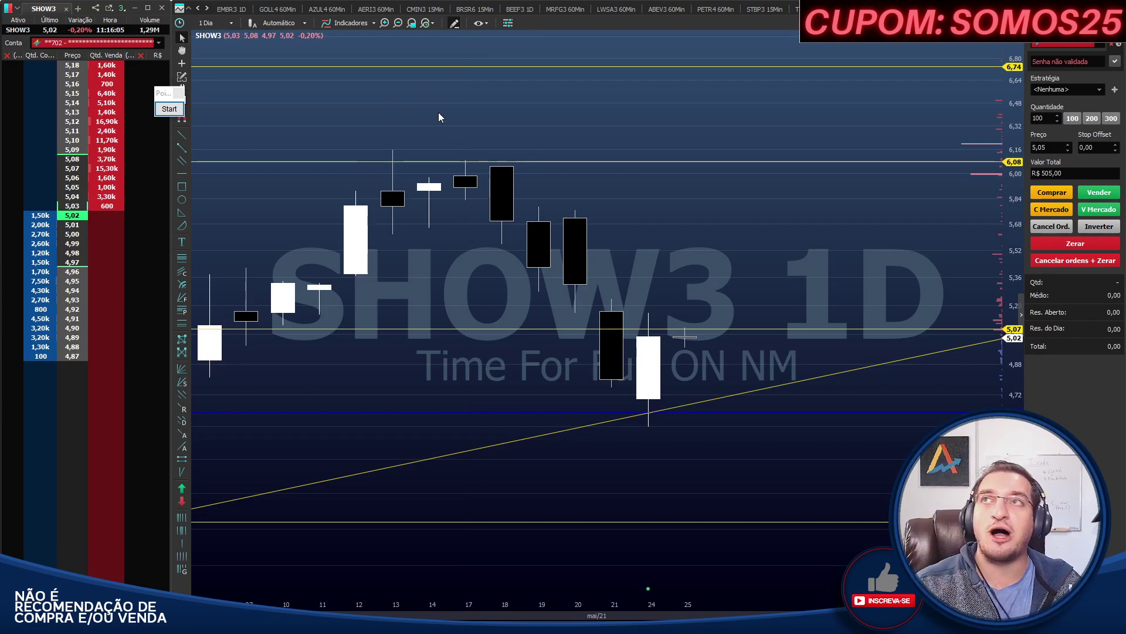
scroll(637, 177, "down", 2)
scroll(623, 146, "up", 3)
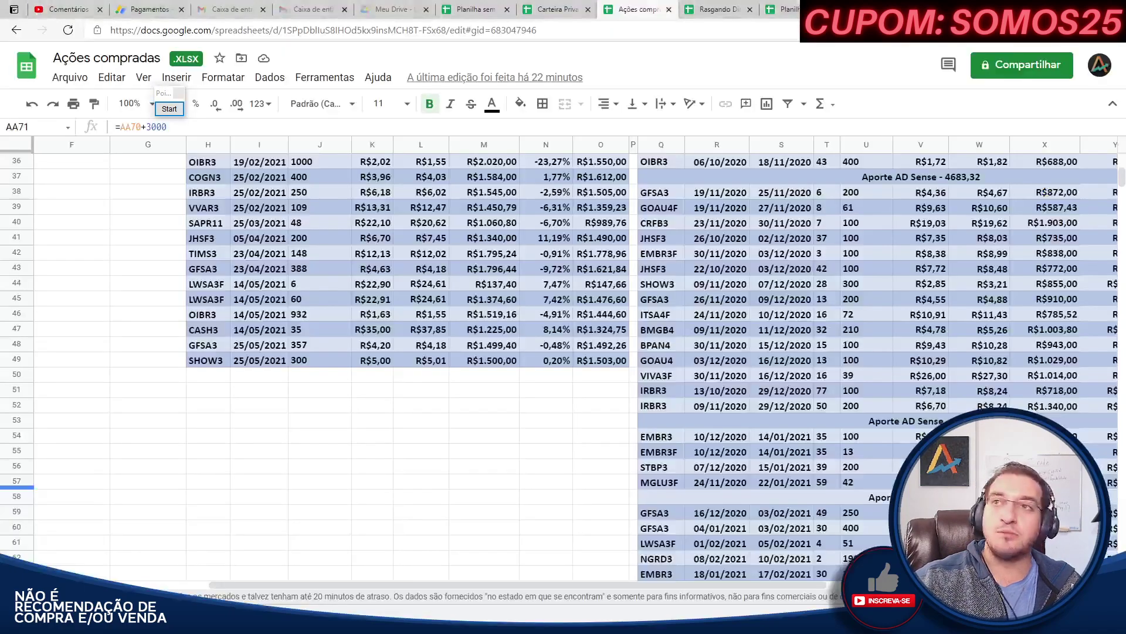
Switch to the Ações compradas spreadsheet and check the purchase price of the SHOW3 position
key("alt+Tab")
left_click(380, 362)
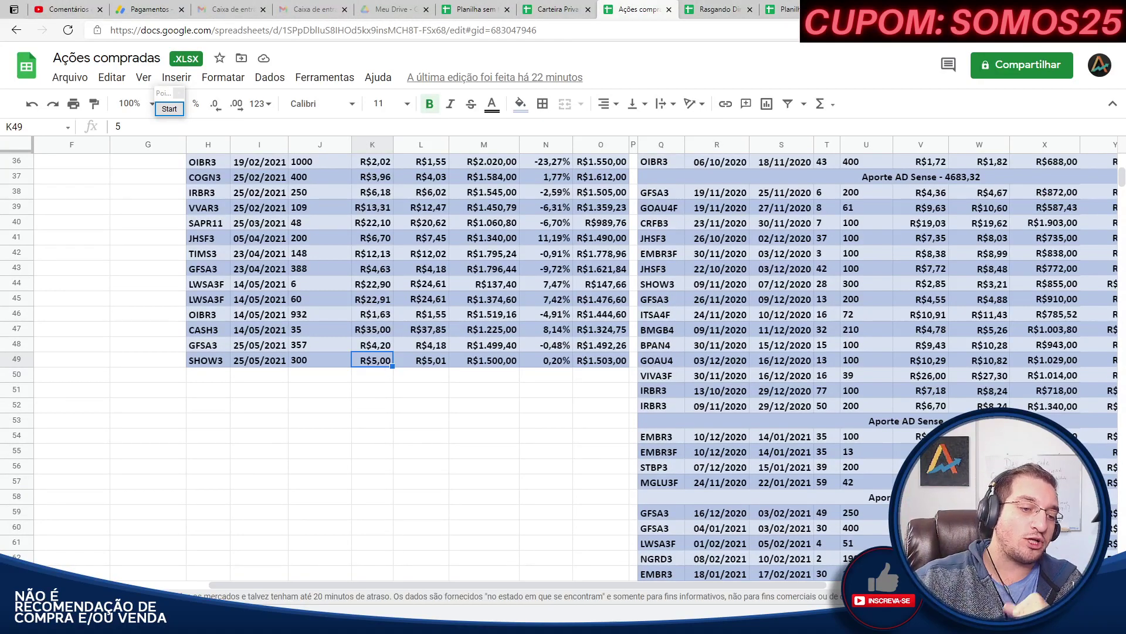
key("alt+Tab")
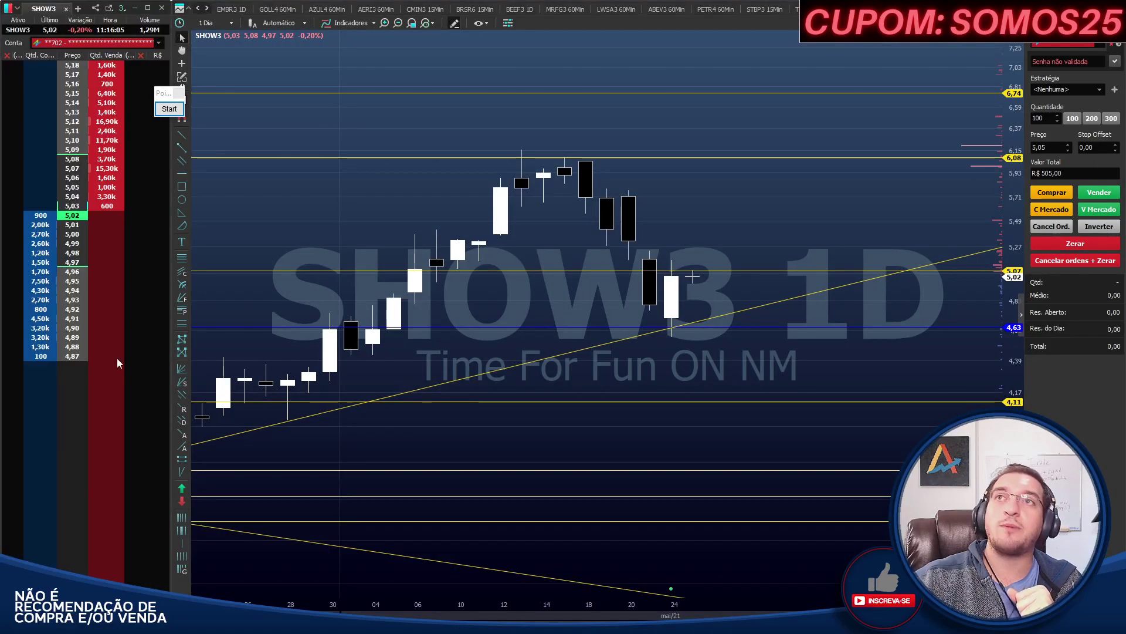
Return to the SHOW3 chart, view it in 15 minutes and 5 minutes, and inspect the latest 5-minute candle summaries
scroll(712, 234, "up", 3)
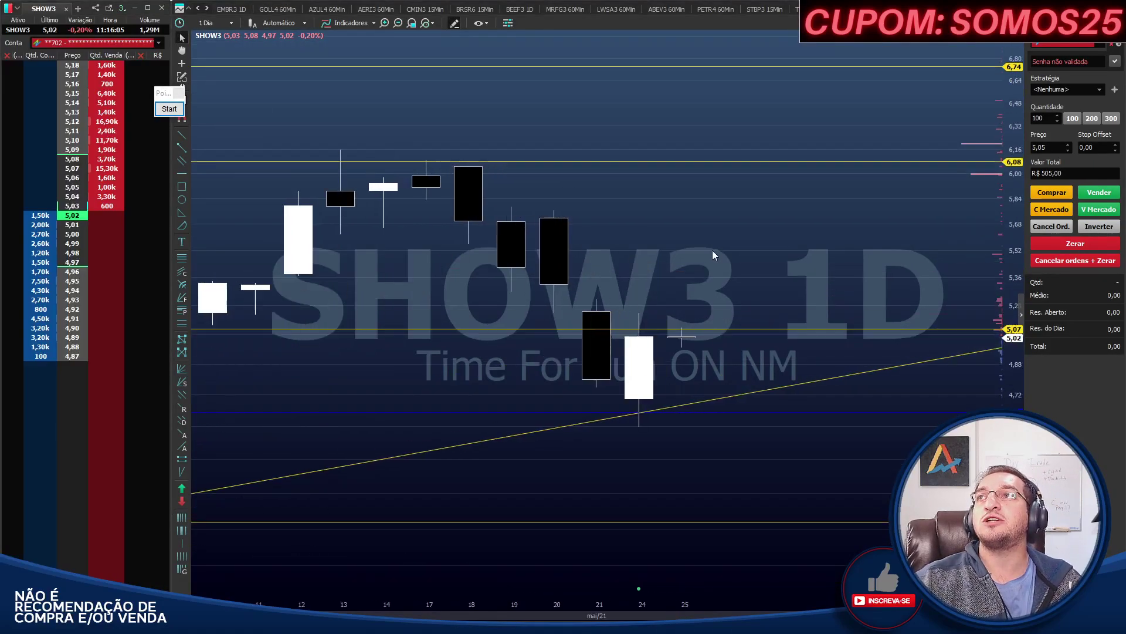
type("15")
key("Return")
type("5")
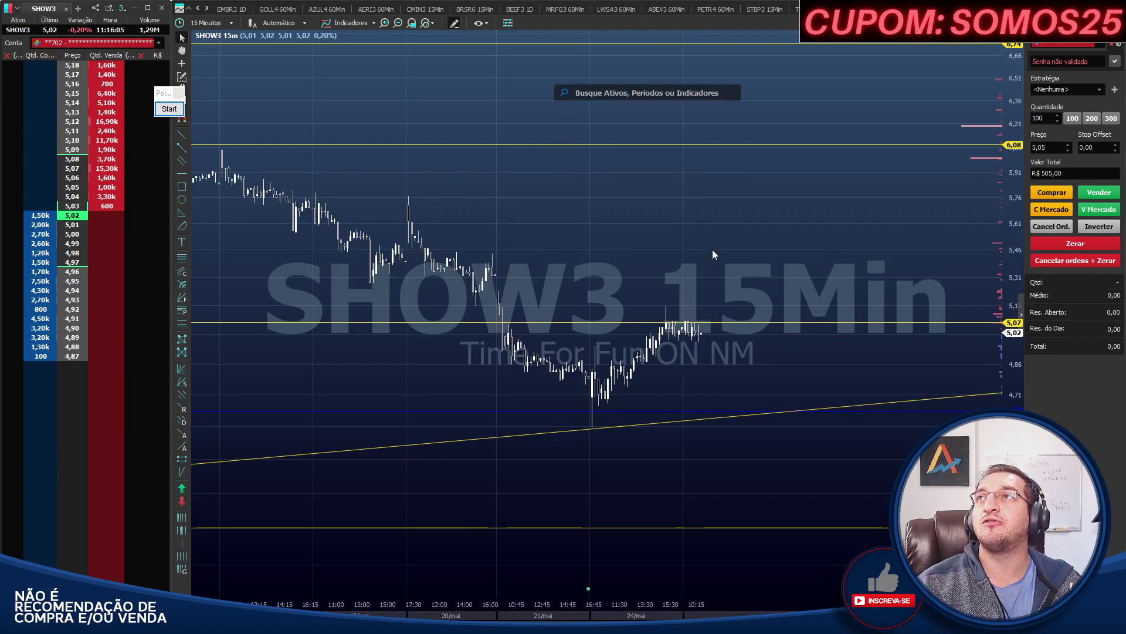
key("Return")
scroll(708, 254, "up", 3)
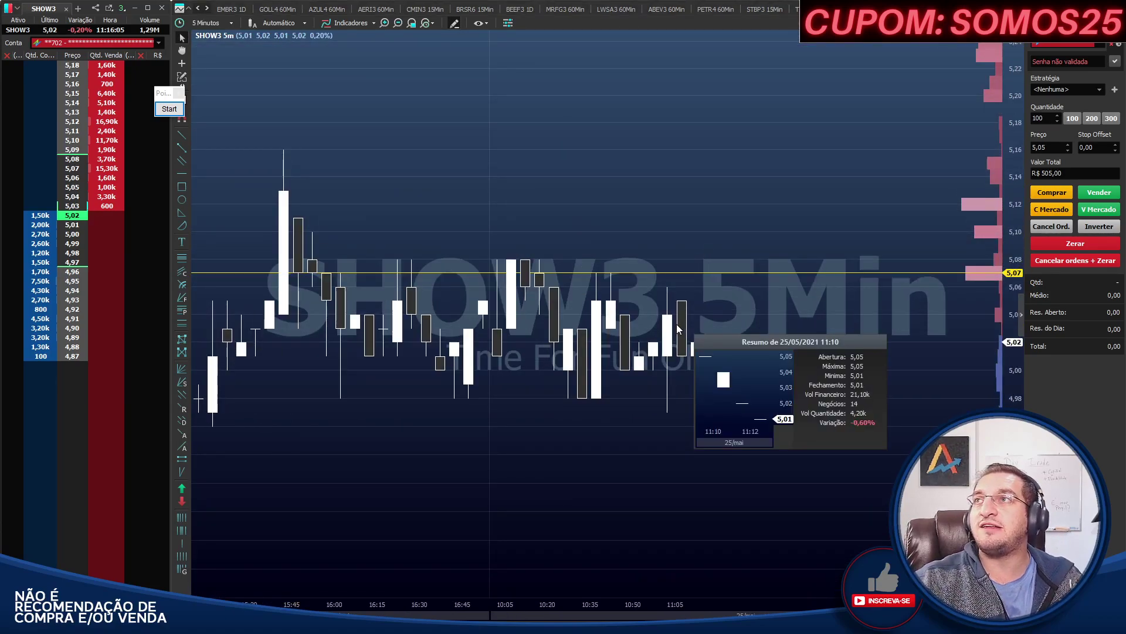
mouse_move(669, 334)
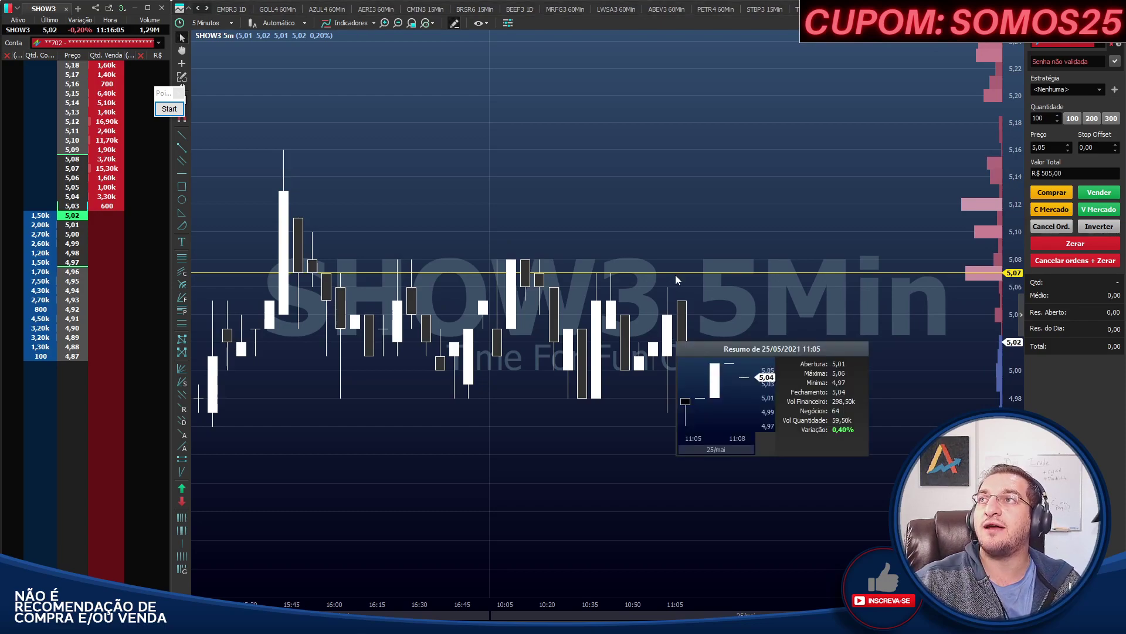
Set the SHOW3 chart to the 15-minute timeframe and review the longer price history against its trendlines and horizontal levels
scroll(707, 200, "down", 5)
type("15")
key("Return")
scroll(727, 215, "down", 10)
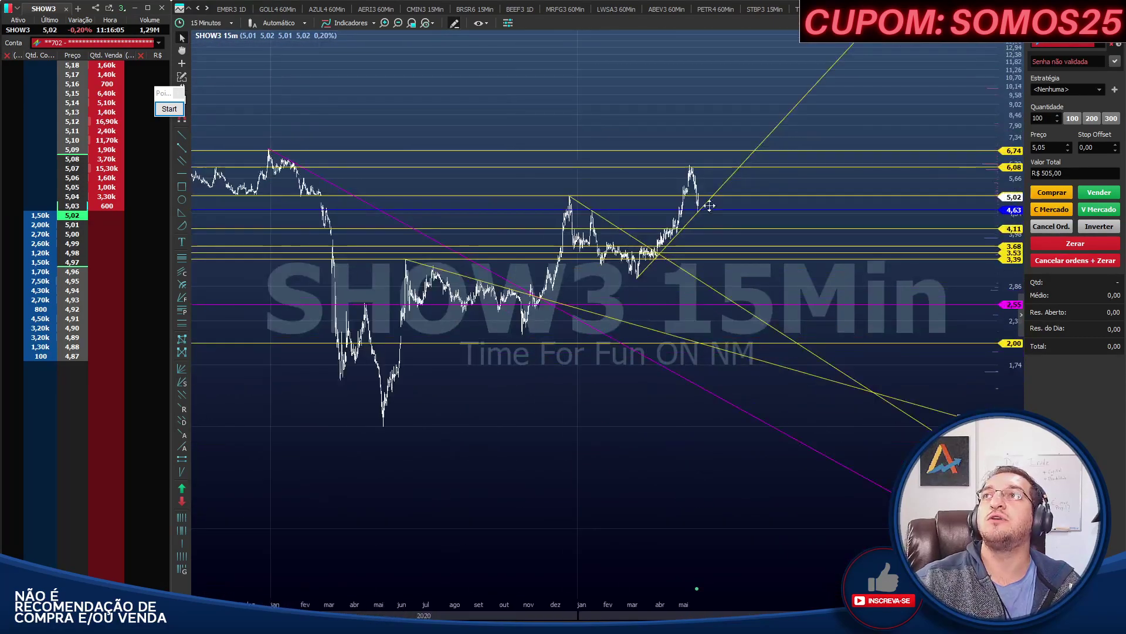
scroll(623, 141, "down", 4)
scroll(652, 118, "down", 2)
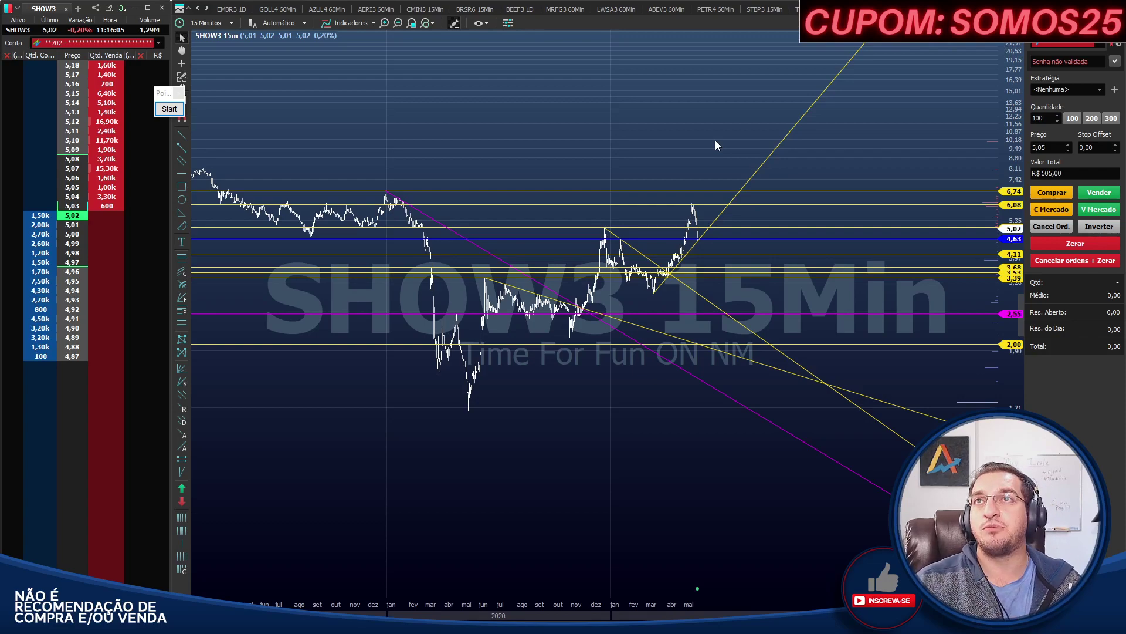
scroll(700, 140, "up", 3)
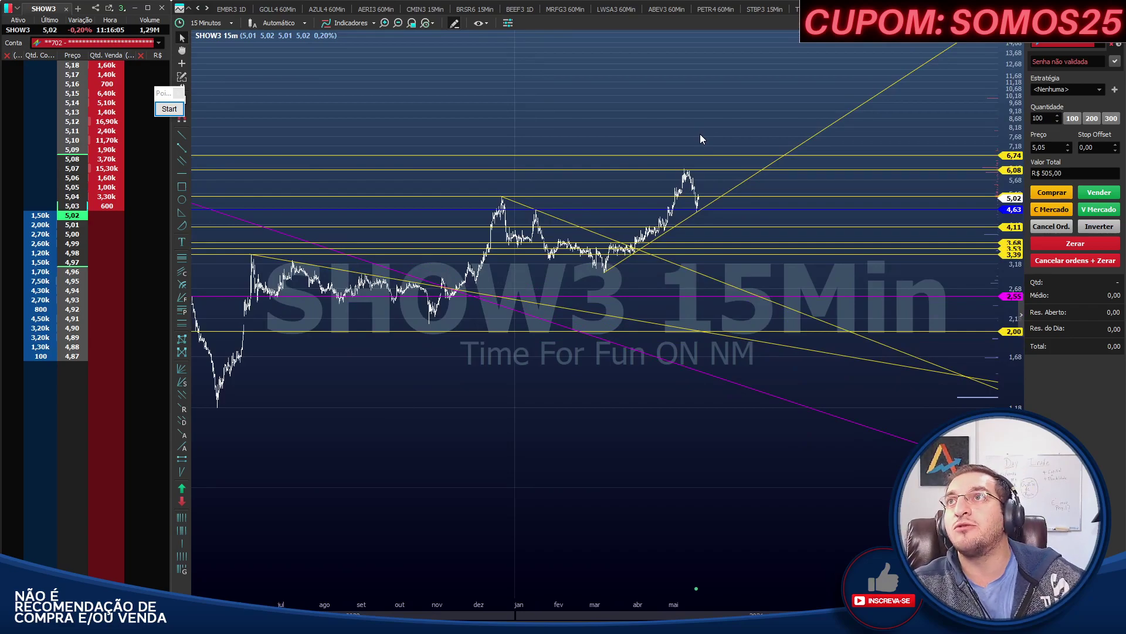
scroll(702, 131, "up", 5)
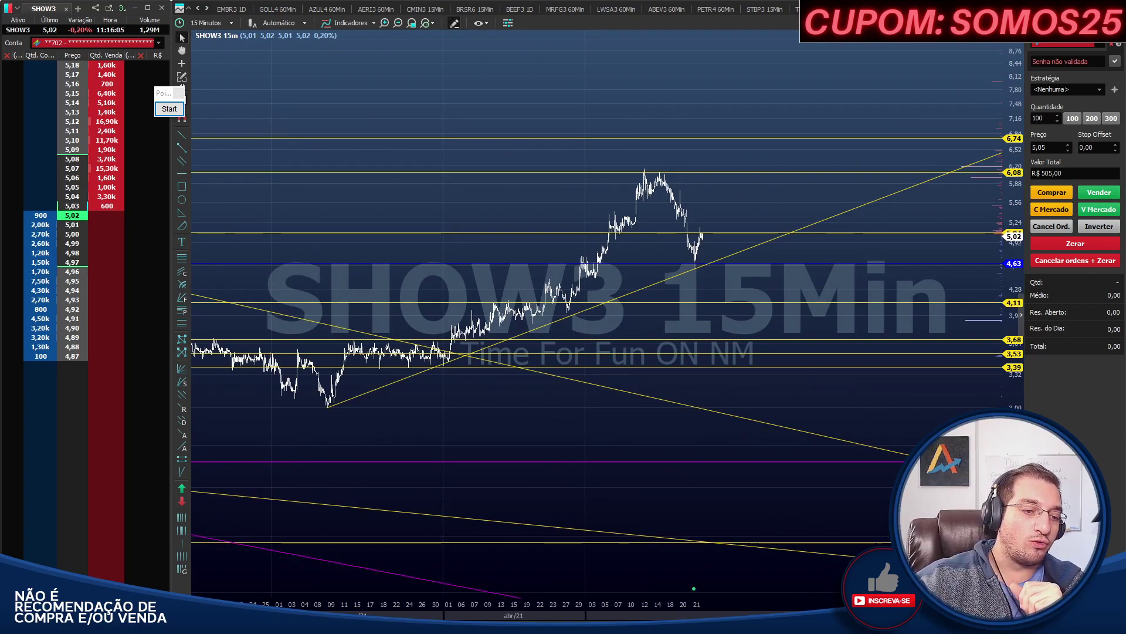
Switch to the Ações compradas spreadsheet and review the Preços Médios and Posições atuais tables down to the latest SHOW3 entry
key("alt+Tab")
scroll(498, 282, "up", 9)
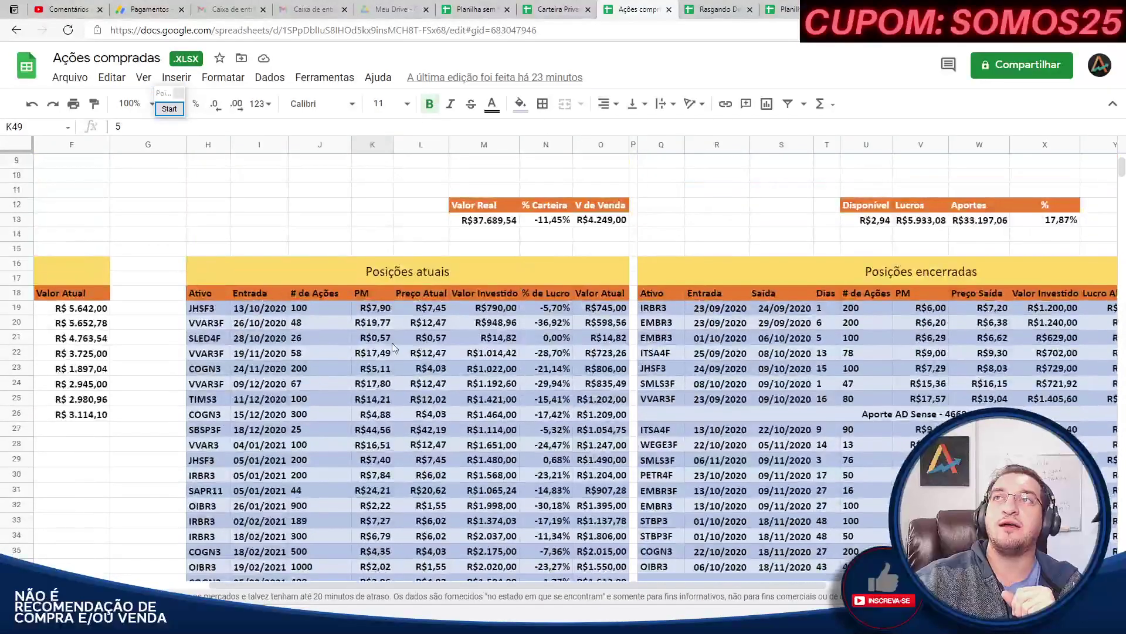
scroll(418, 312, "down", 1)
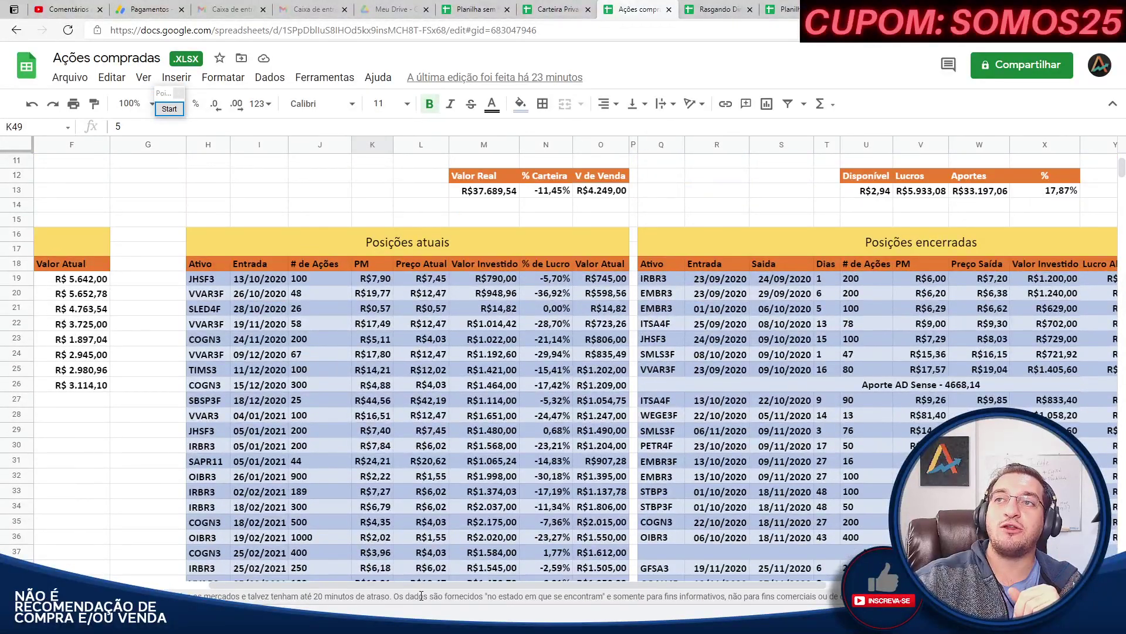
left_click_drag(414, 585, 240, 581)
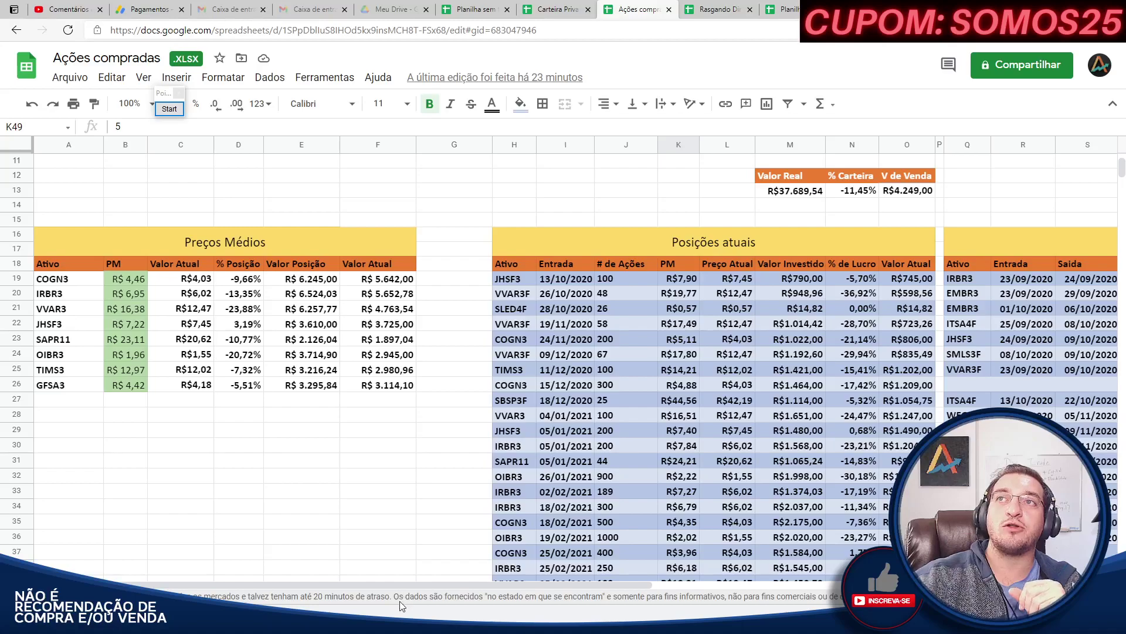
left_click_drag(405, 585, 512, 585)
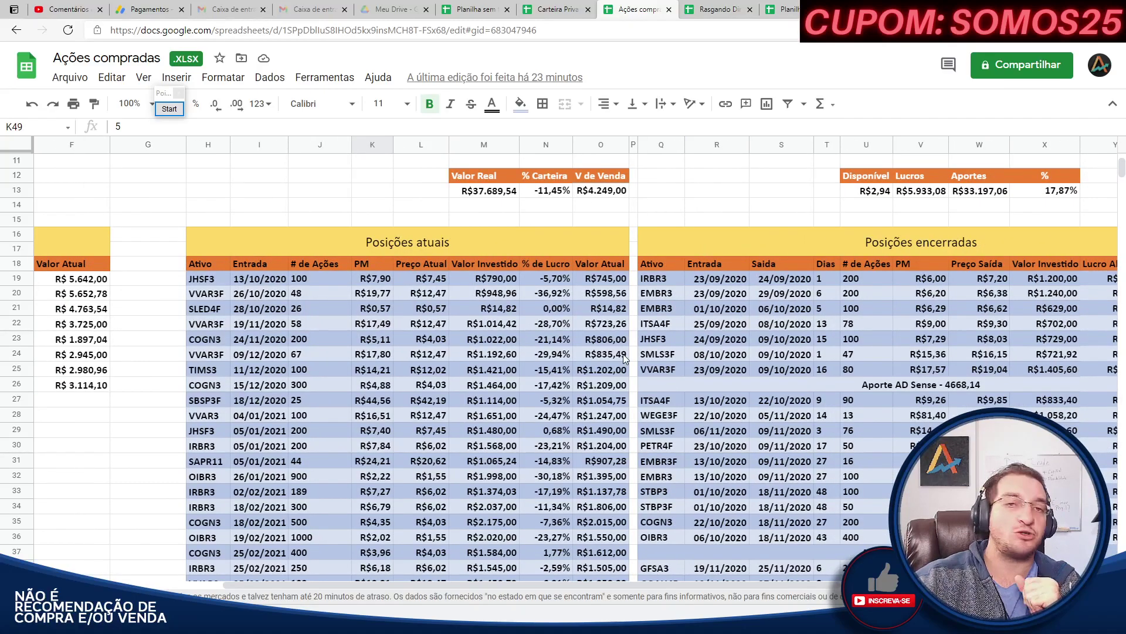
scroll(623, 353, "down", 5)
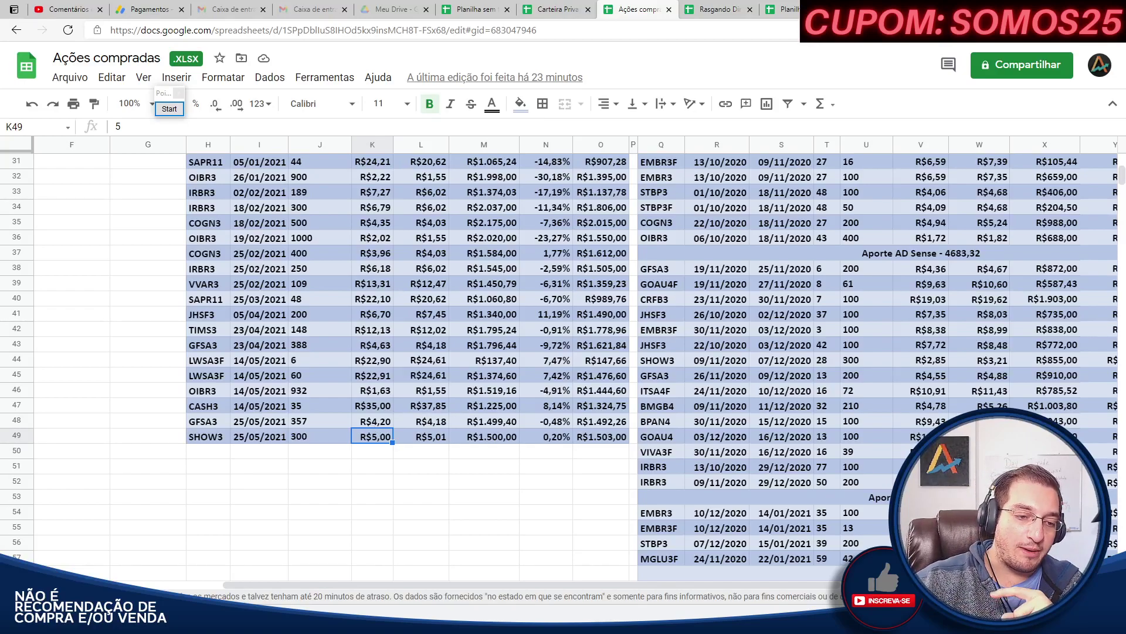
Switch back to the trading platform and open the GFSA3 chart
key("alt+Tab")
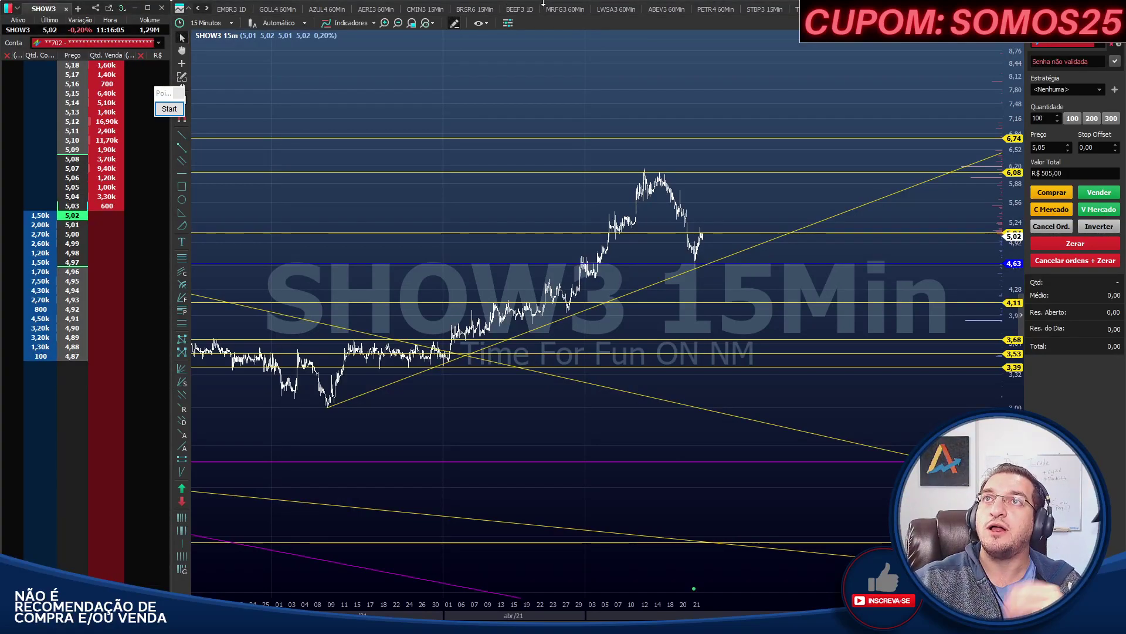
left_click(199, 8)
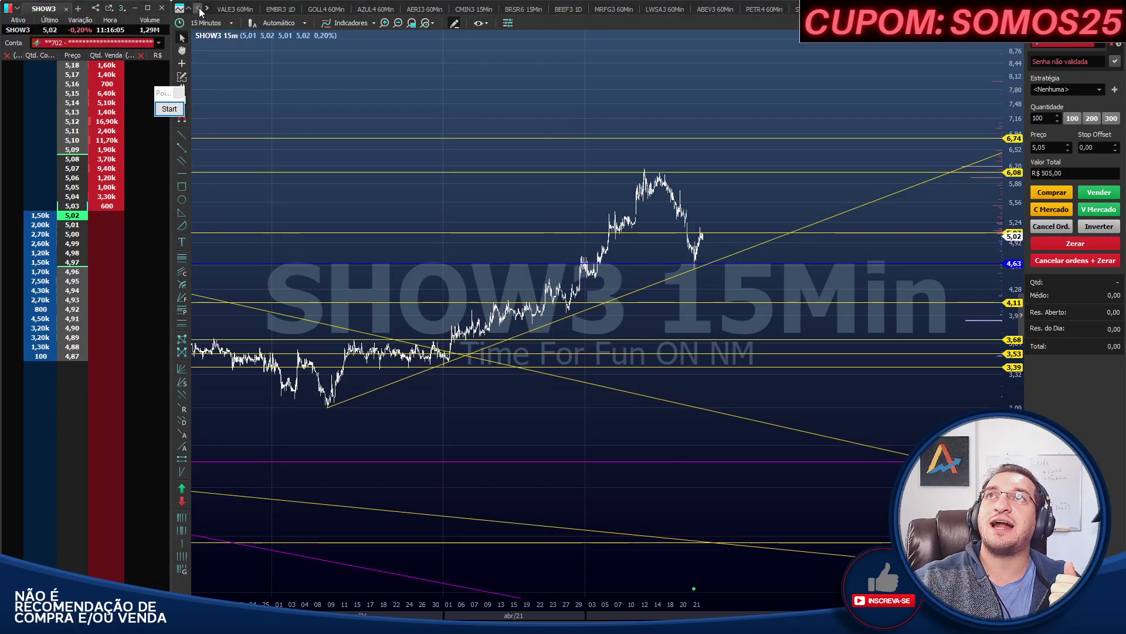
left_click(199, 8)
left_click(199, 8)
left_click(198, 8)
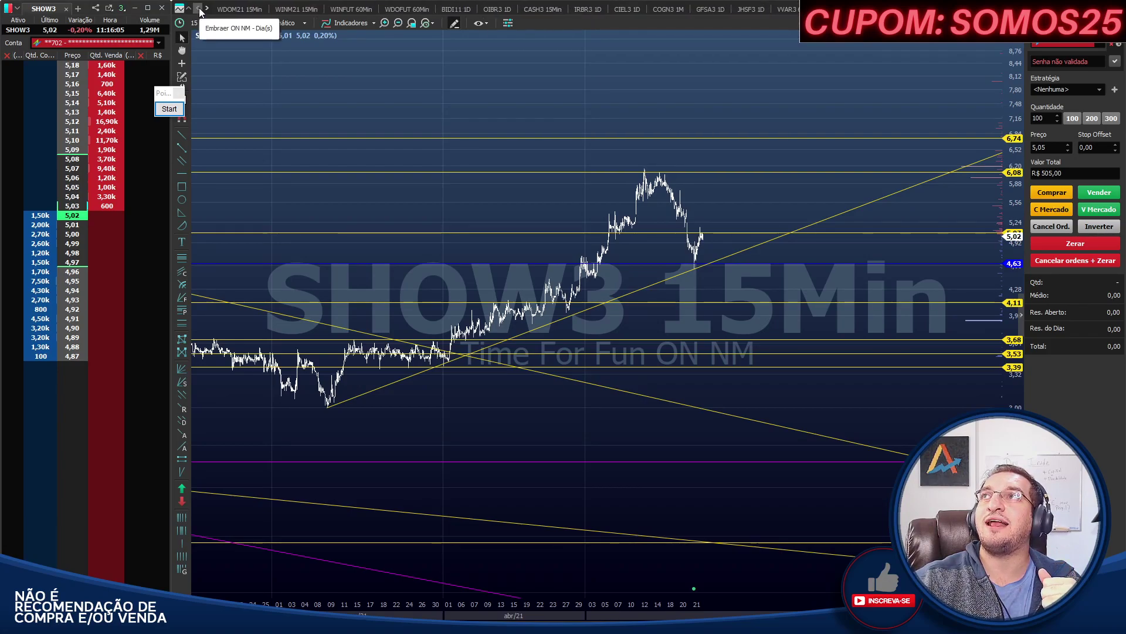
left_click(712, 10)
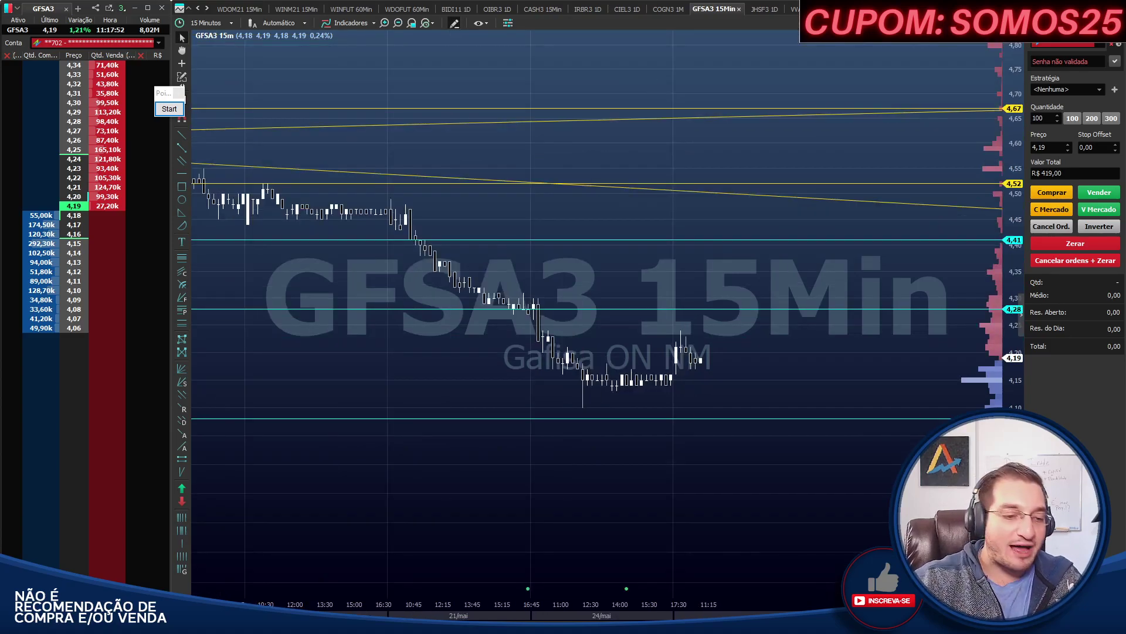
Switch to the spreadsheet and check the price, share quantity and invested value of the 25/05/2021 GFSA3 entry
key("alt+Tab")
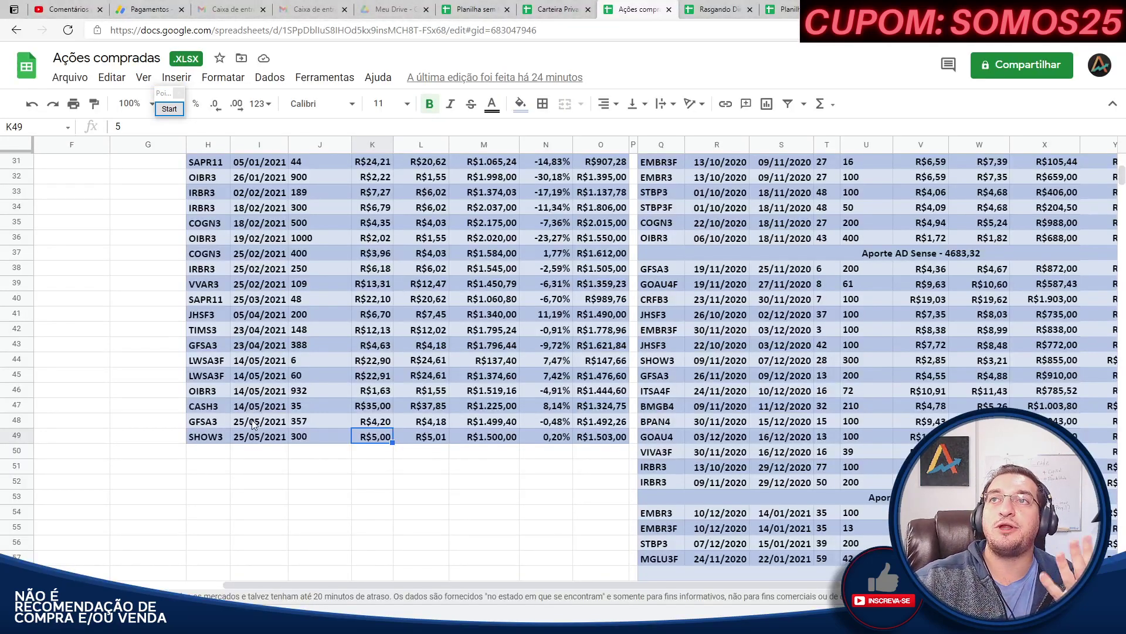
left_click(364, 423)
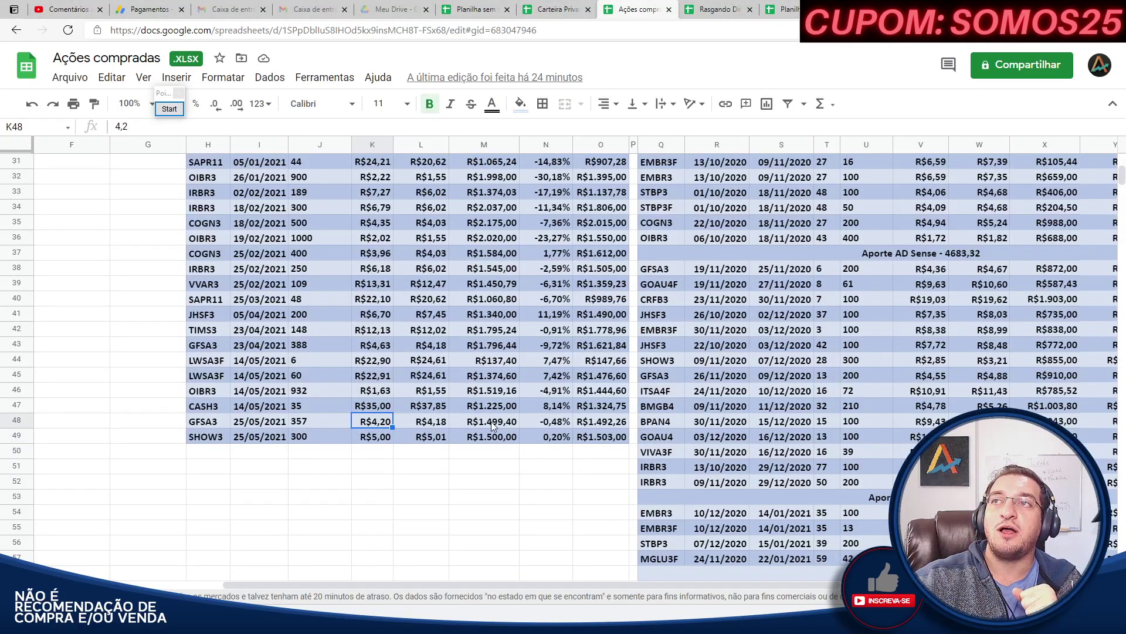
left_click(308, 420)
left_click(332, 348)
left_click(497, 423)
Check the GFSA3 average price formula in the Preços Médios table
left_click_drag(550, 583, 249, 571)
scroll(349, 486, "up", 6)
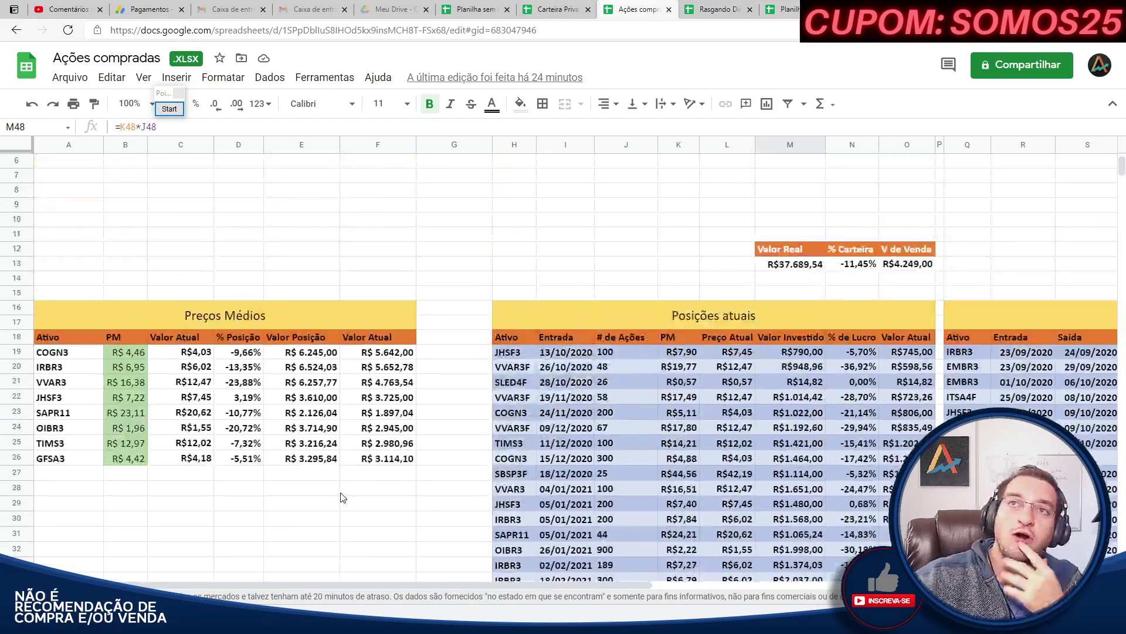
scroll(154, 409, "down", 1)
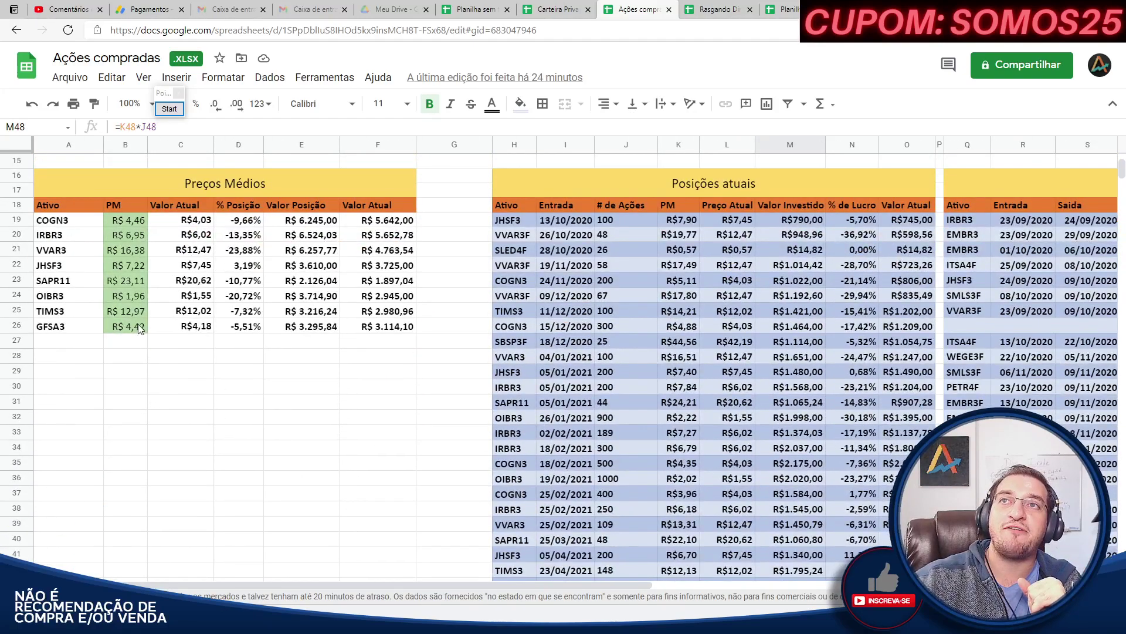
left_click(141, 330)
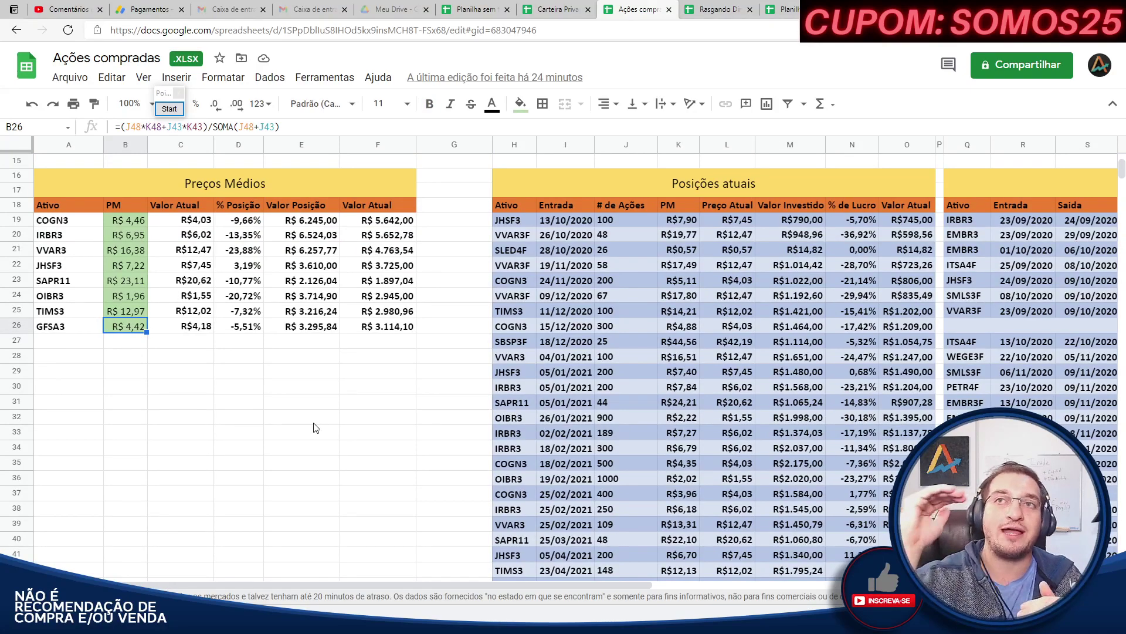
left_click(201, 370)
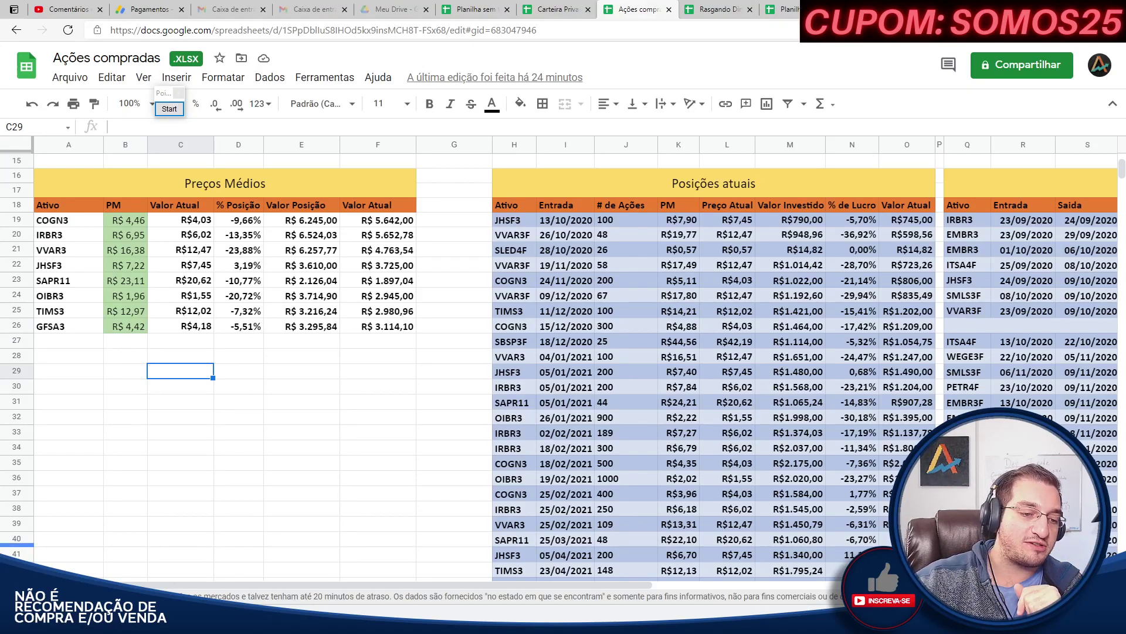
On the 15-minute GFSA3 chart, measure the percentage move from near the 4,41 line up to the 4,67 and 4,88 lines
key("alt+Tab")
key("alt+Tab")
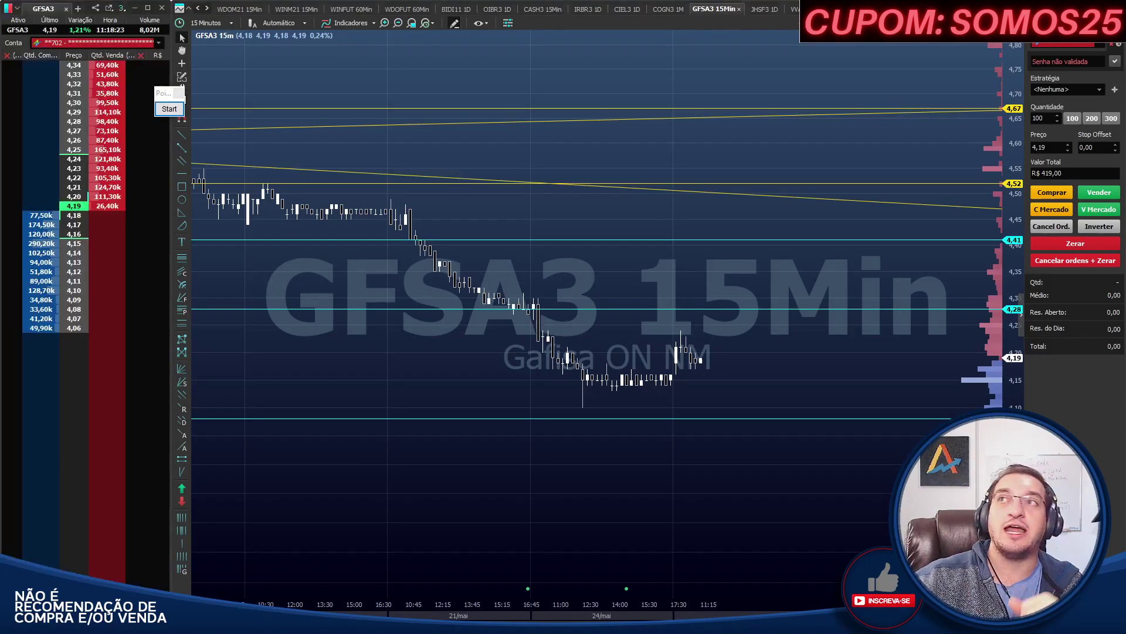
scroll(518, 498, "down", 2)
scroll(685, 350, "up", 2)
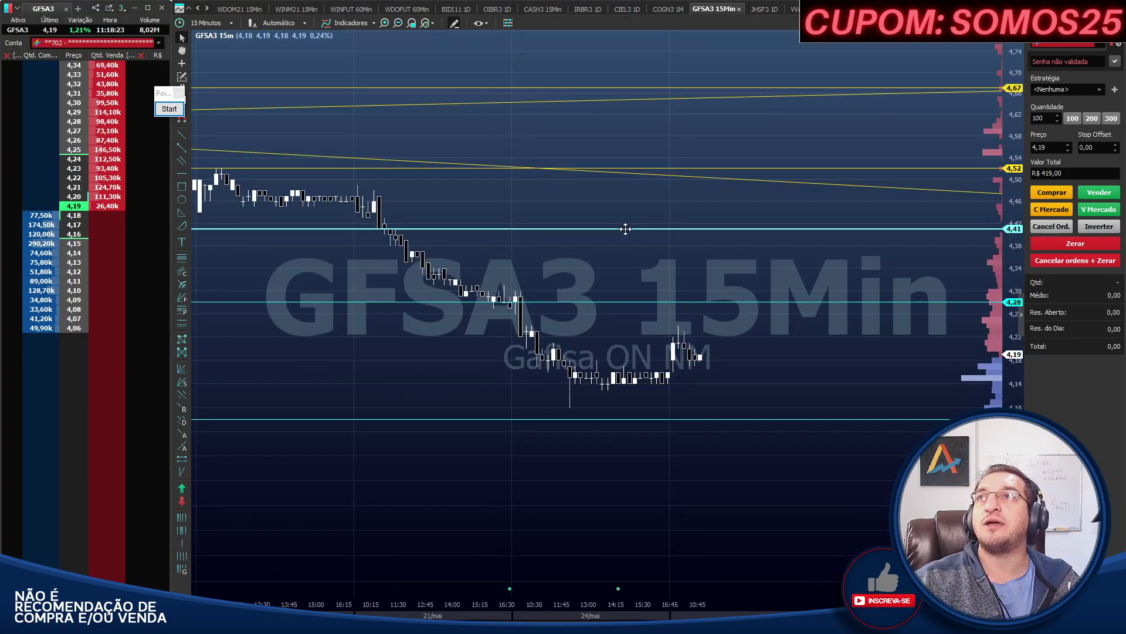
scroll(634, 232, "down", 2)
scroll(635, 237, "down", 1)
left_click_drag(561, 288, 318, 193)
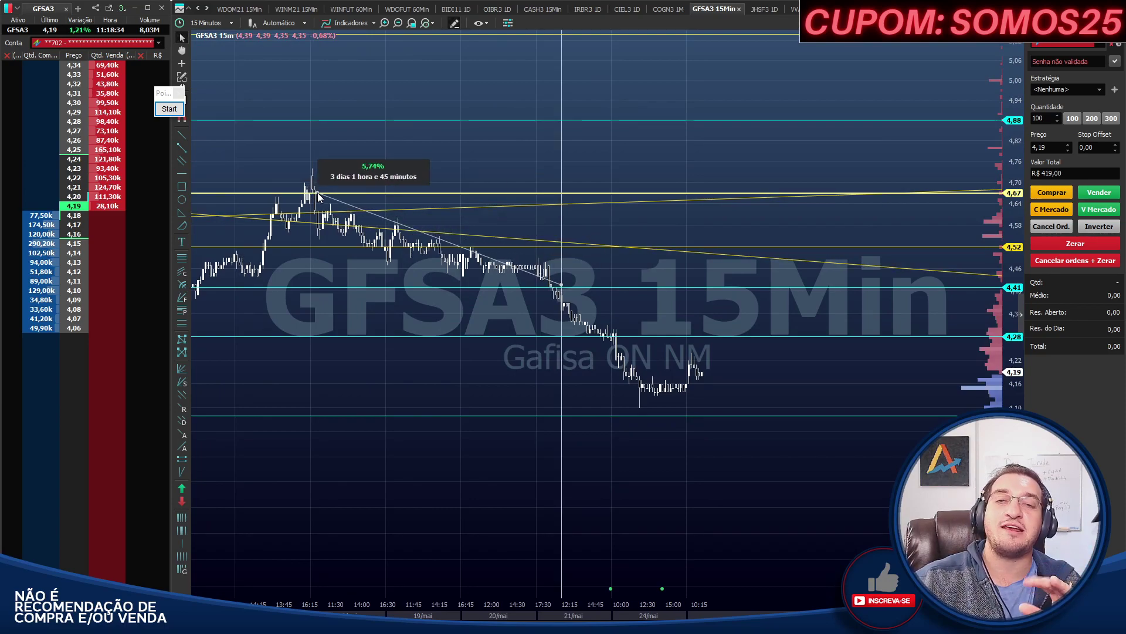
left_click_drag(318, 192, 678, 120)
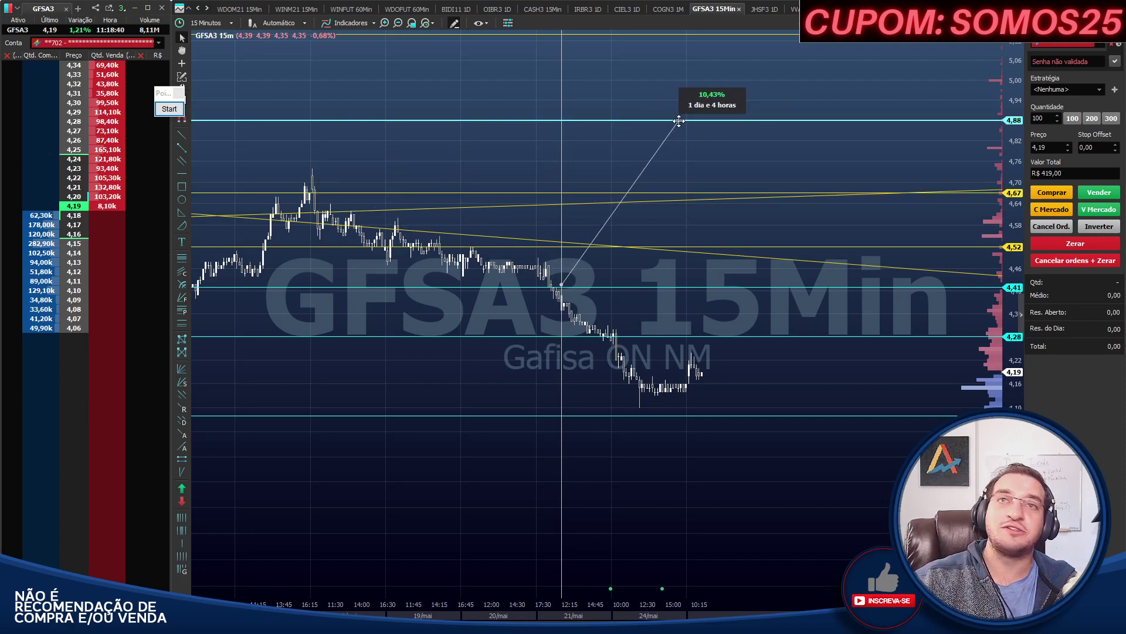
key("alt+Tab")
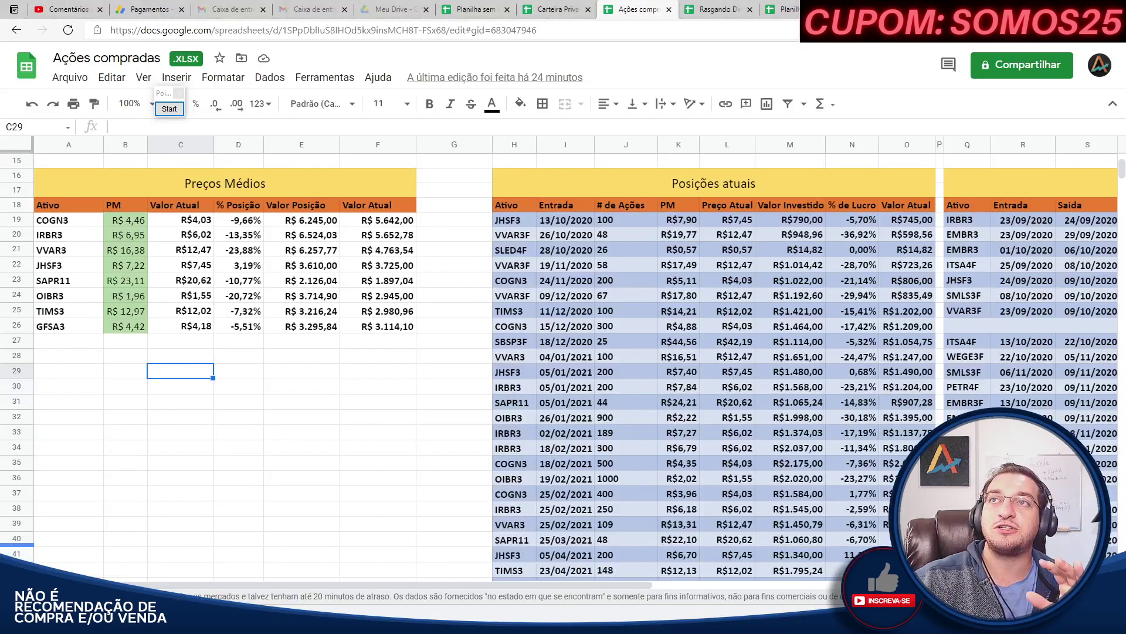
key("alt+Tab")
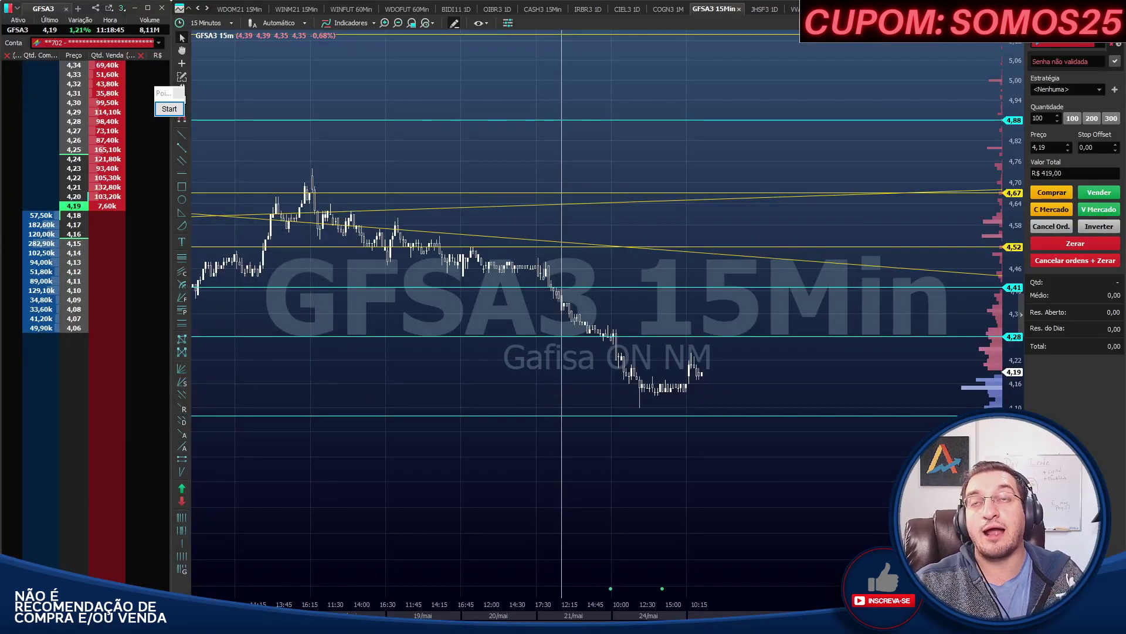
Switch the GFSA3 chart to the daily timeframe and examine the latest candles against the 4,28 and 4,08 lines
type("1D")
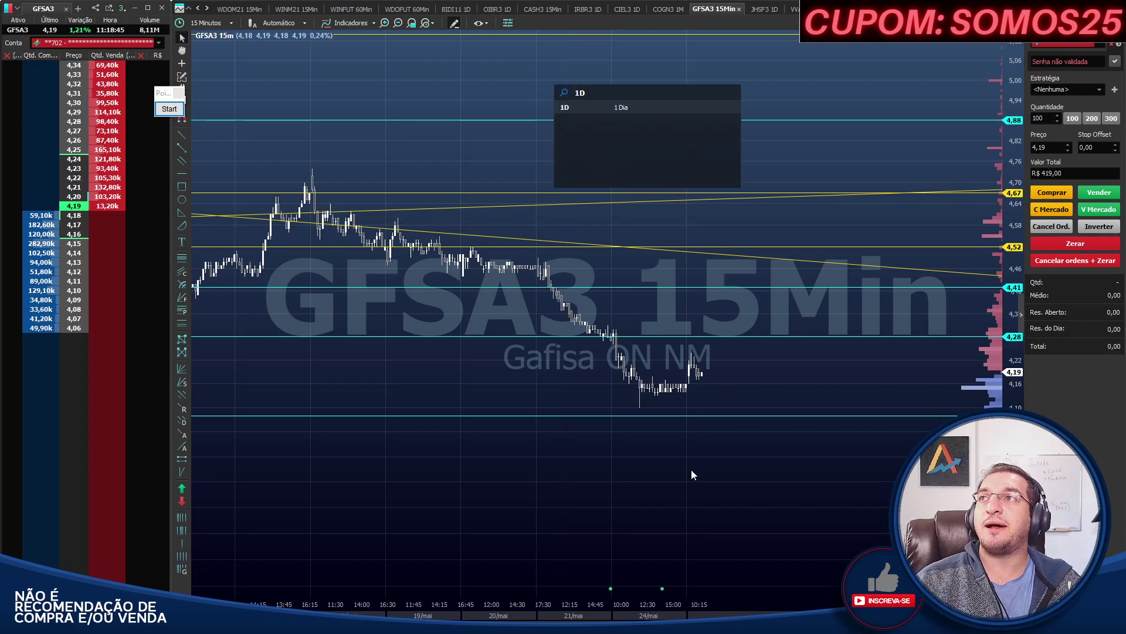
key("Return")
scroll(691, 469, "up", 5)
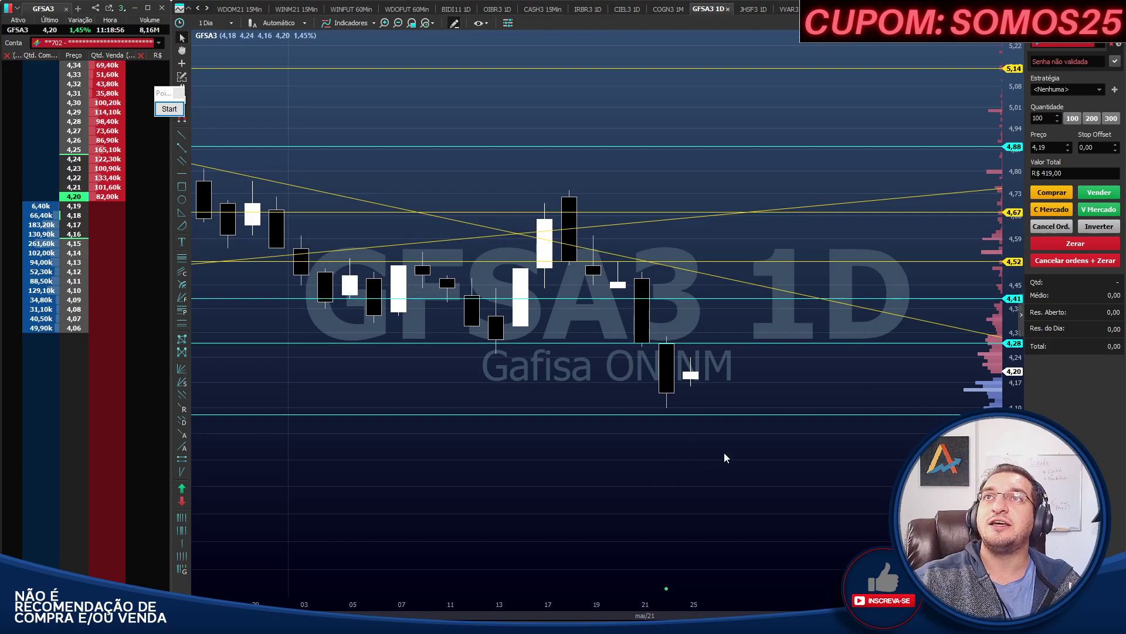
scroll(705, 387, "up", 4)
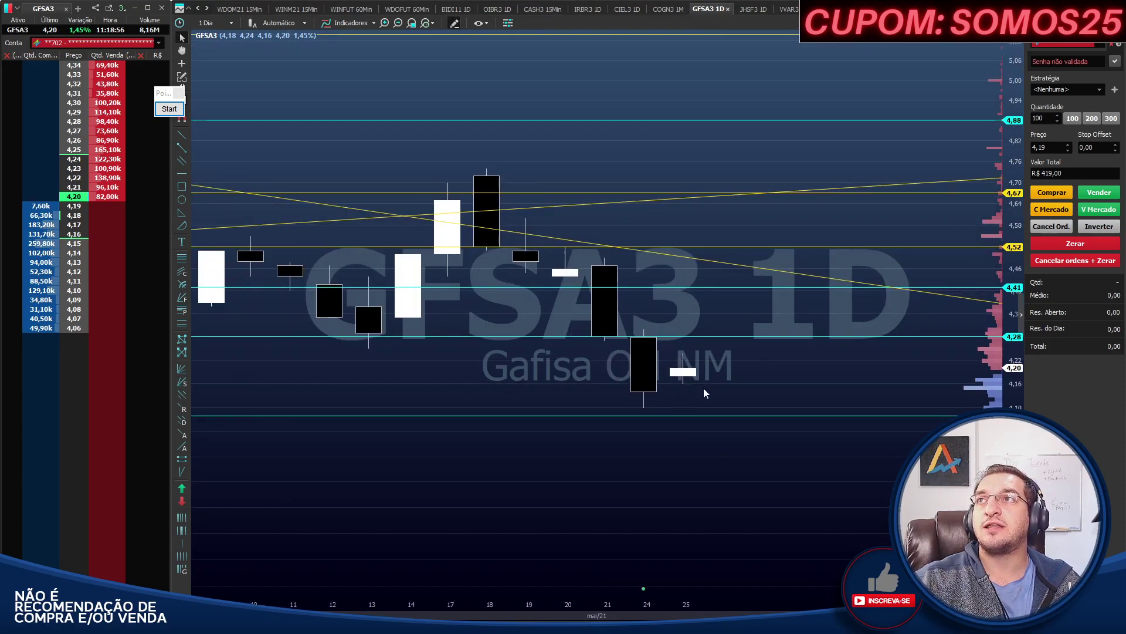
scroll(704, 389, "up", 1)
scroll(703, 388, "down", 5)
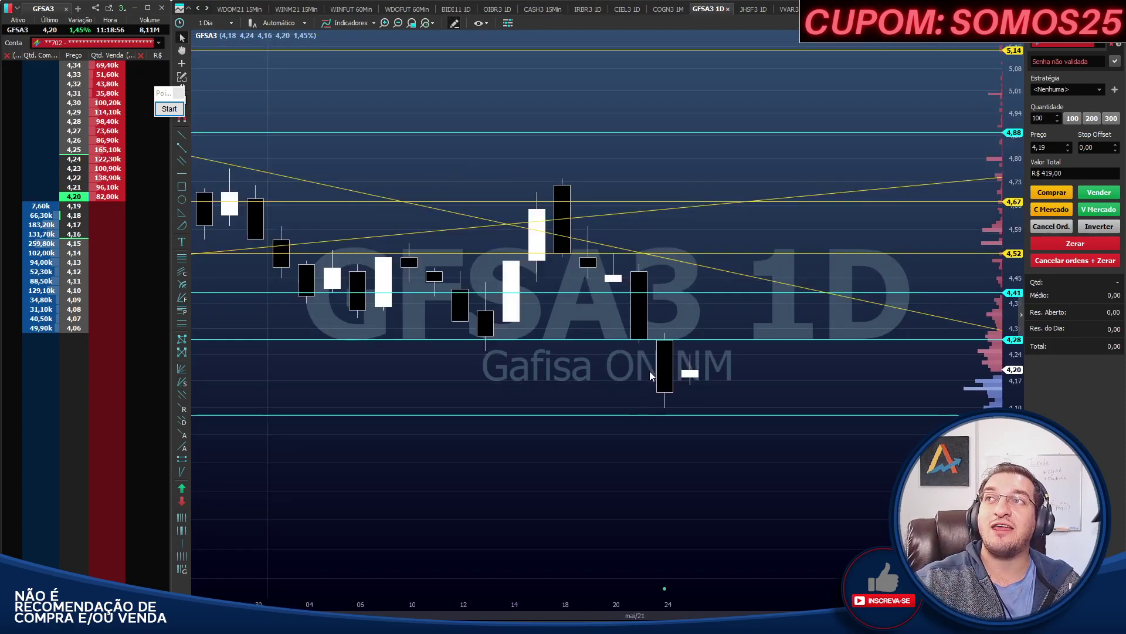
scroll(678, 470, "down", 3)
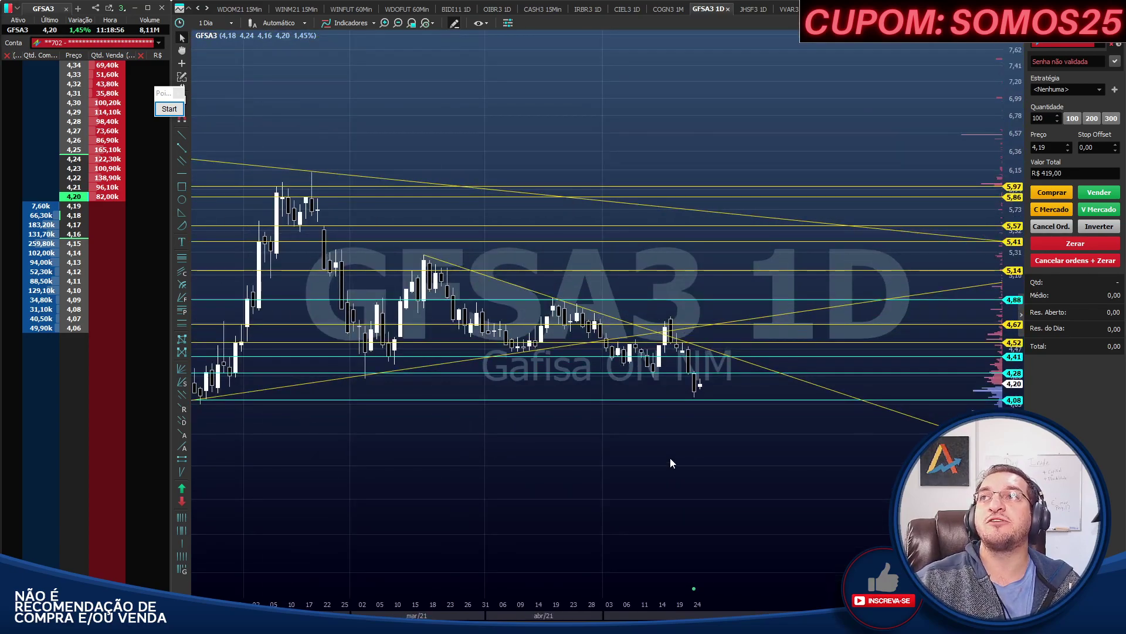
scroll(672, 462, "up", 4)
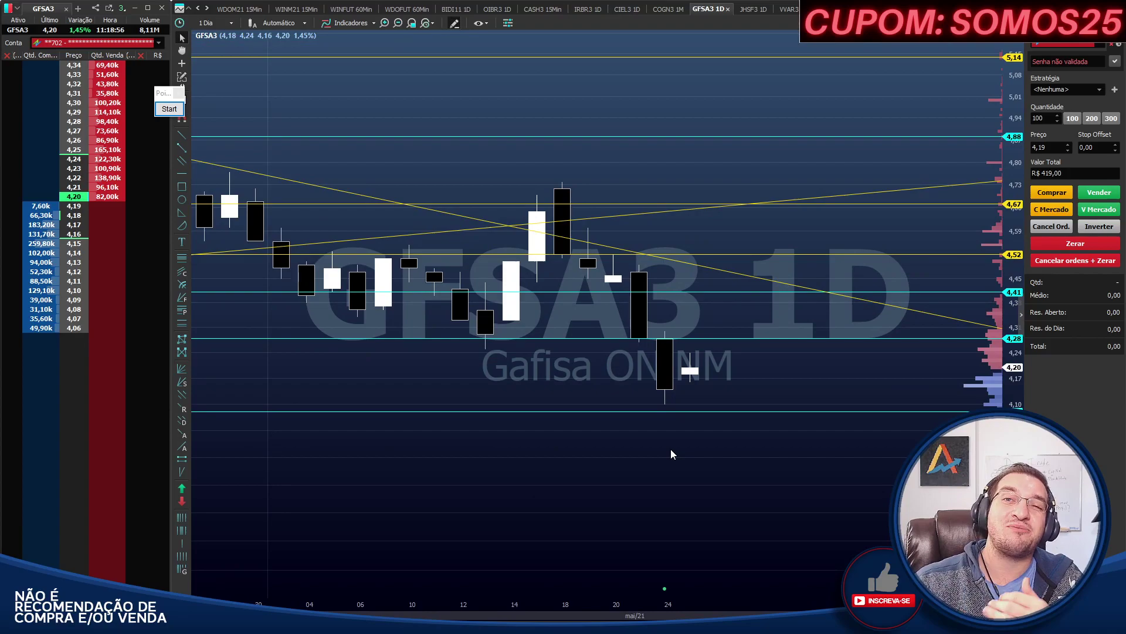
scroll(671, 448, "up", 2)
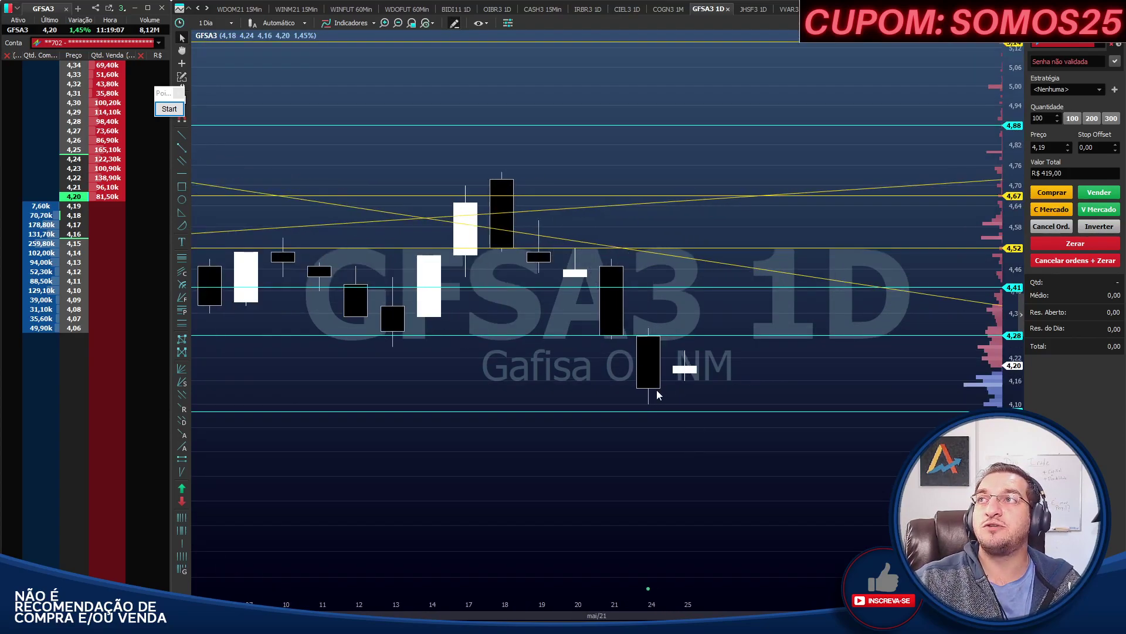
View GFSA3 on the 5-minute timeframe and set the chart to 60 minutes
type("5")
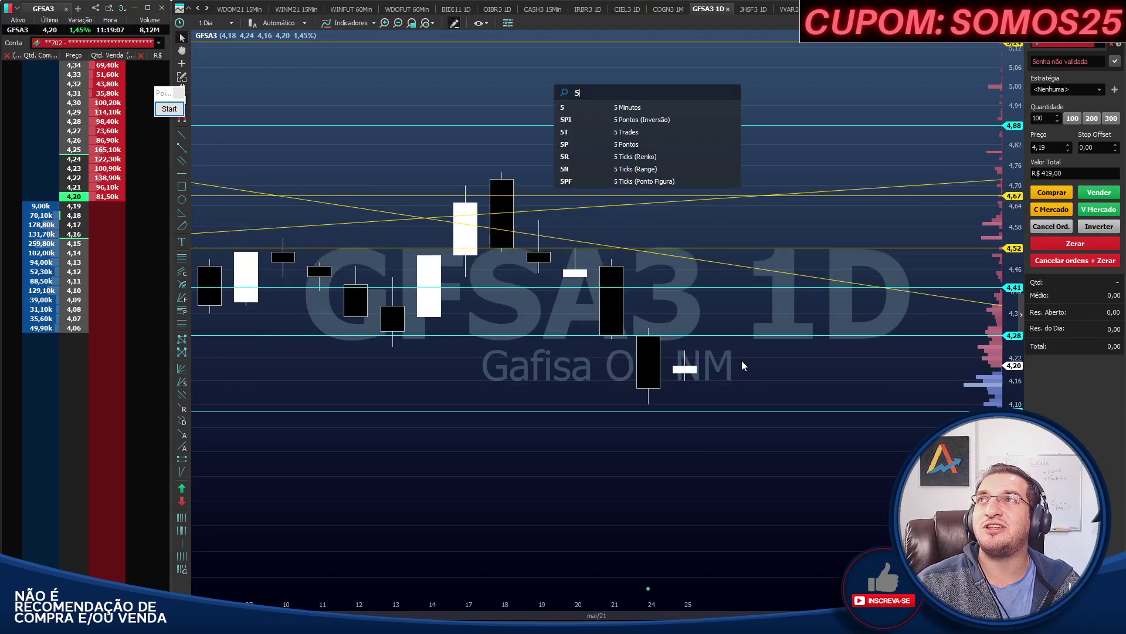
key("Return")
scroll(742, 366, "up", 3)
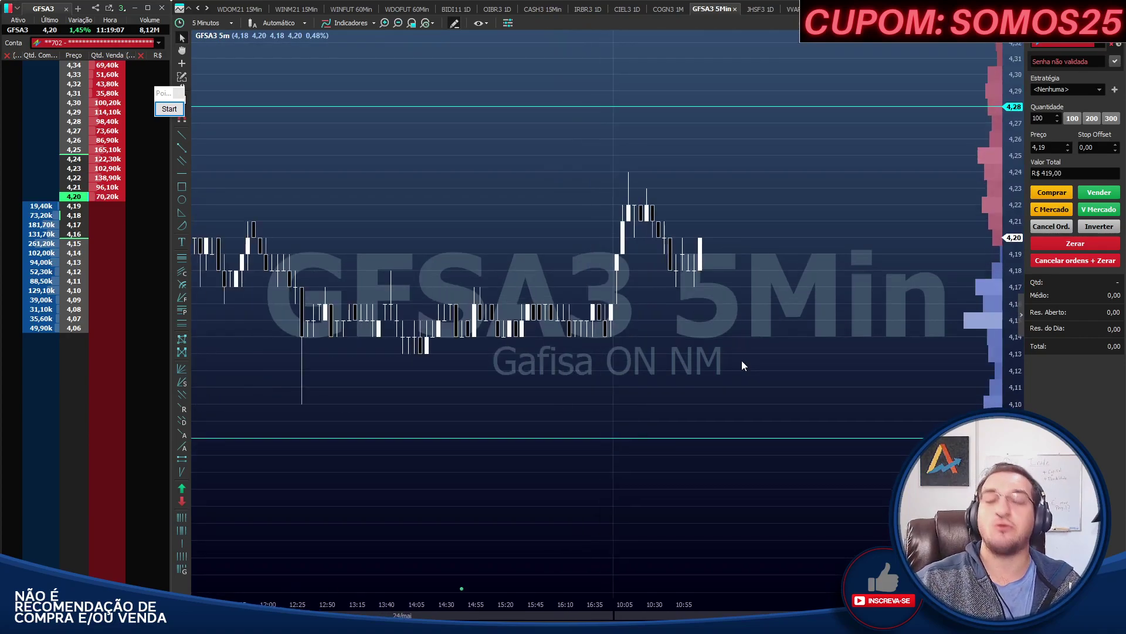
type("60")
key("Return")
scroll(742, 366, "up", 4)
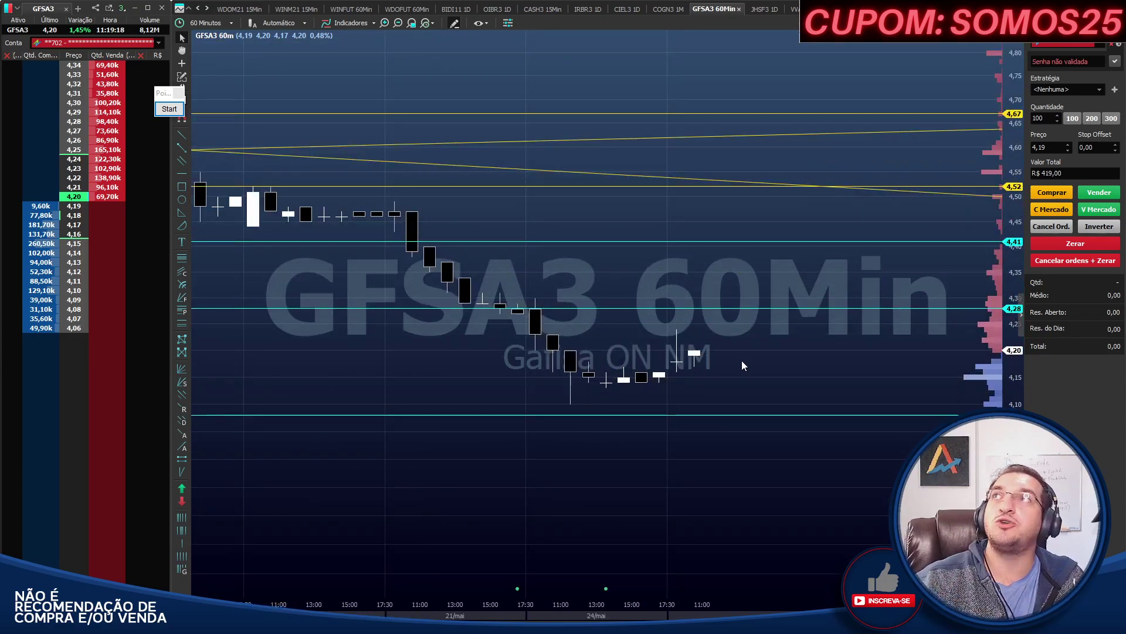
Open the WINFUT 60-minute chart and examine the latest candles against the 124.962 and 125.106 lines
left_click(351, 9)
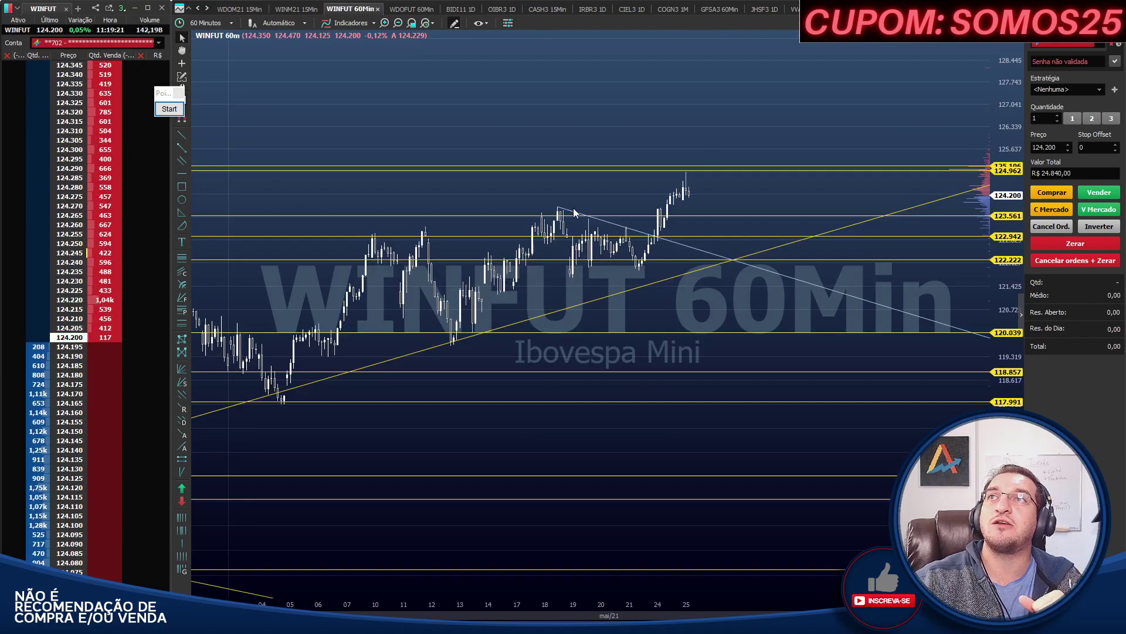
scroll(734, 171, "up", 5)
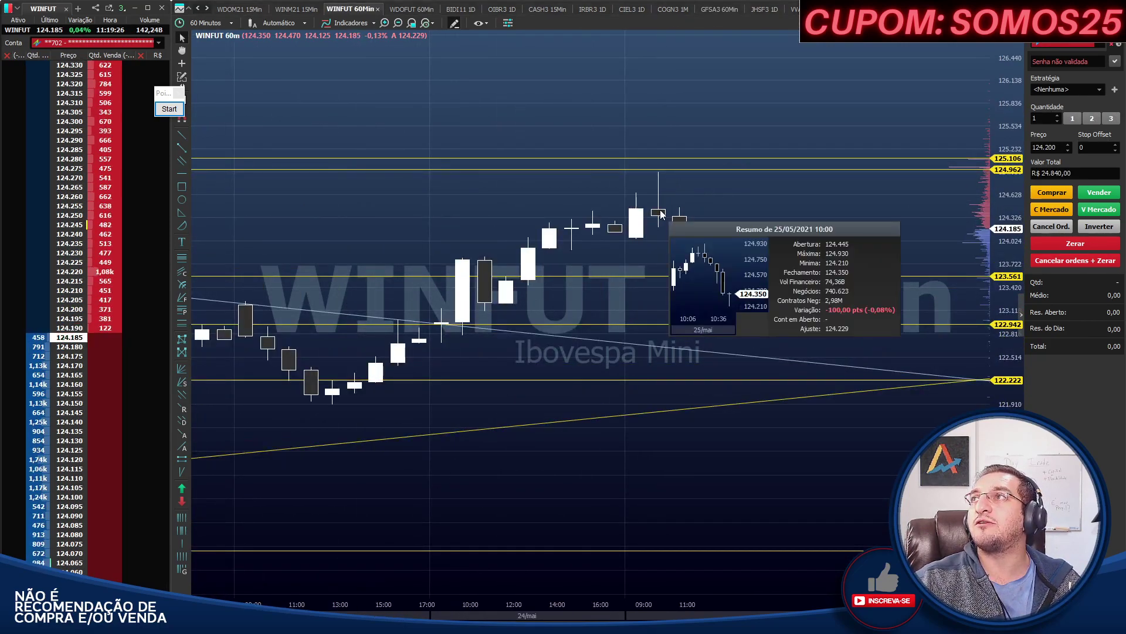
scroll(661, 215, "down", 5)
scroll(661, 214, "down", 2)
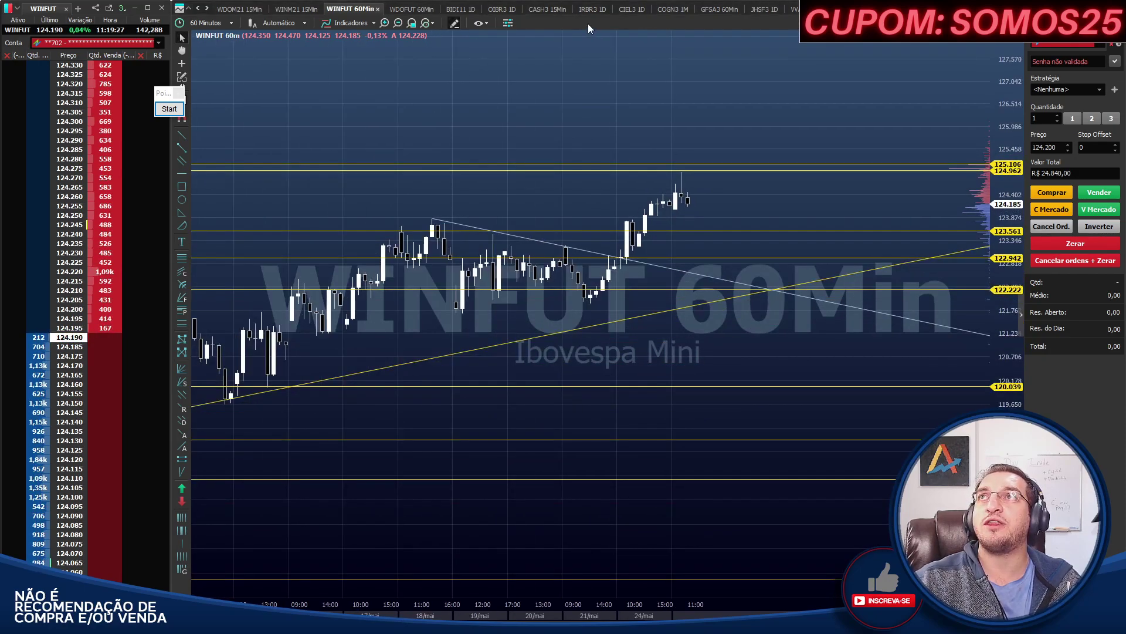
Open the WDOFUT 60-minute chart and examine the latest candles against the 5.327,01 line
key("ctrl+Tab")
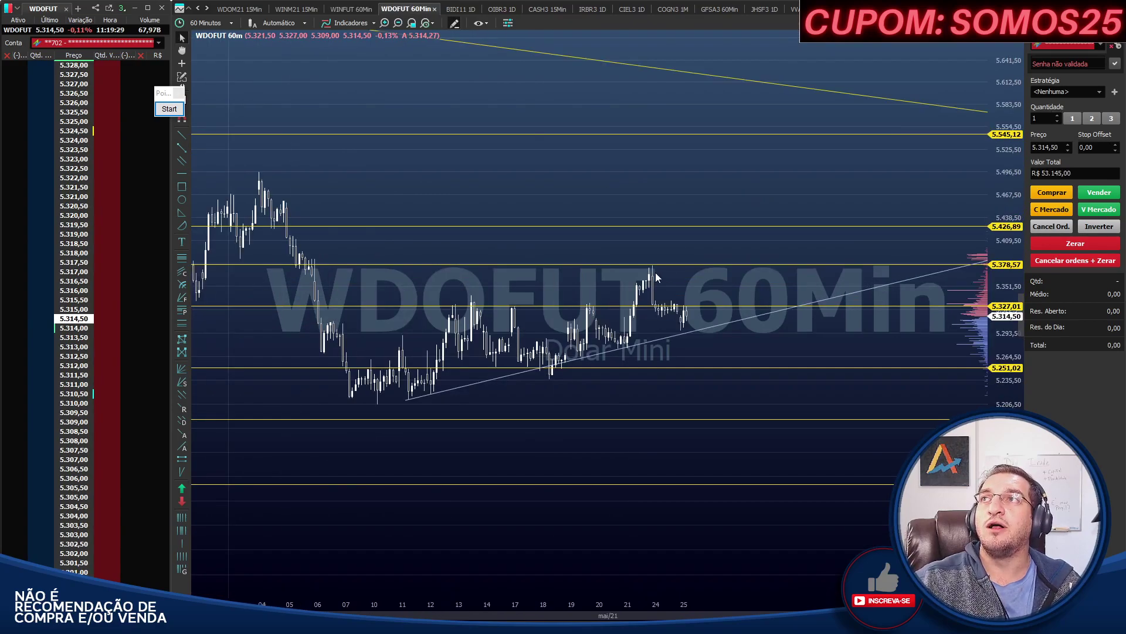
scroll(695, 280, "up", 1)
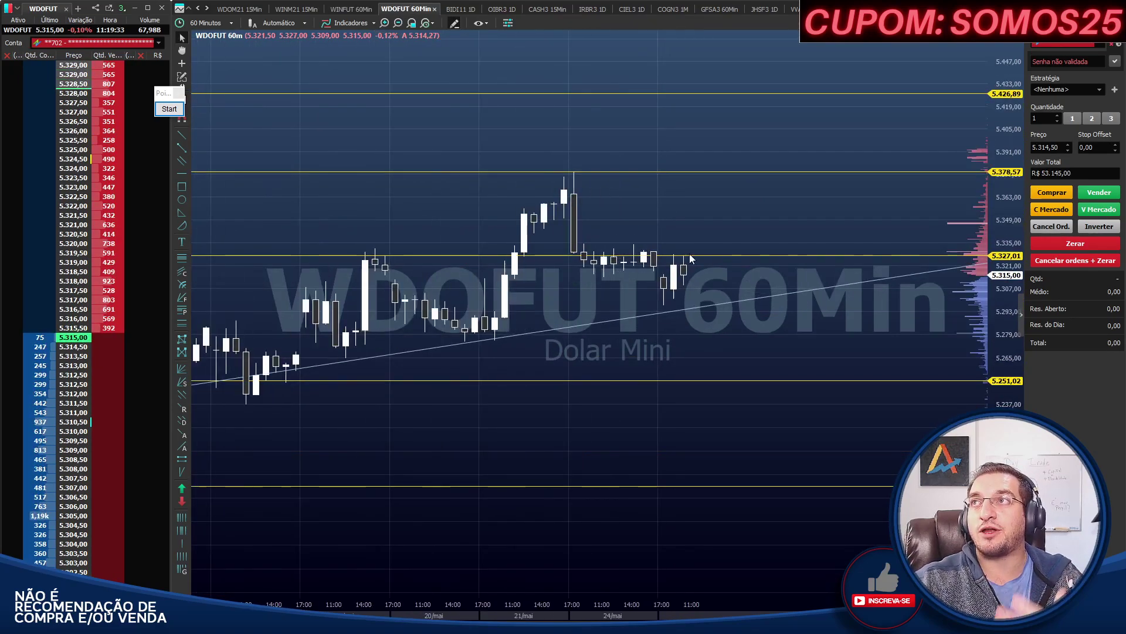
scroll(692, 254, "down", 2)
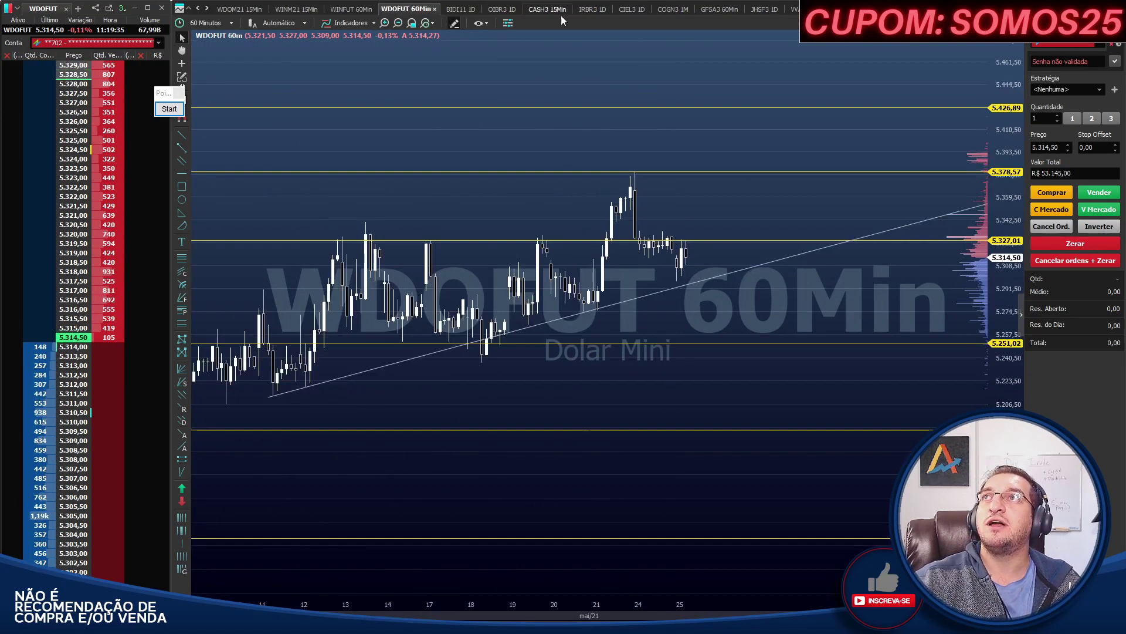
Return to the GFSA3 60-minute chart and inspect the most recent candles
left_click(710, 10)
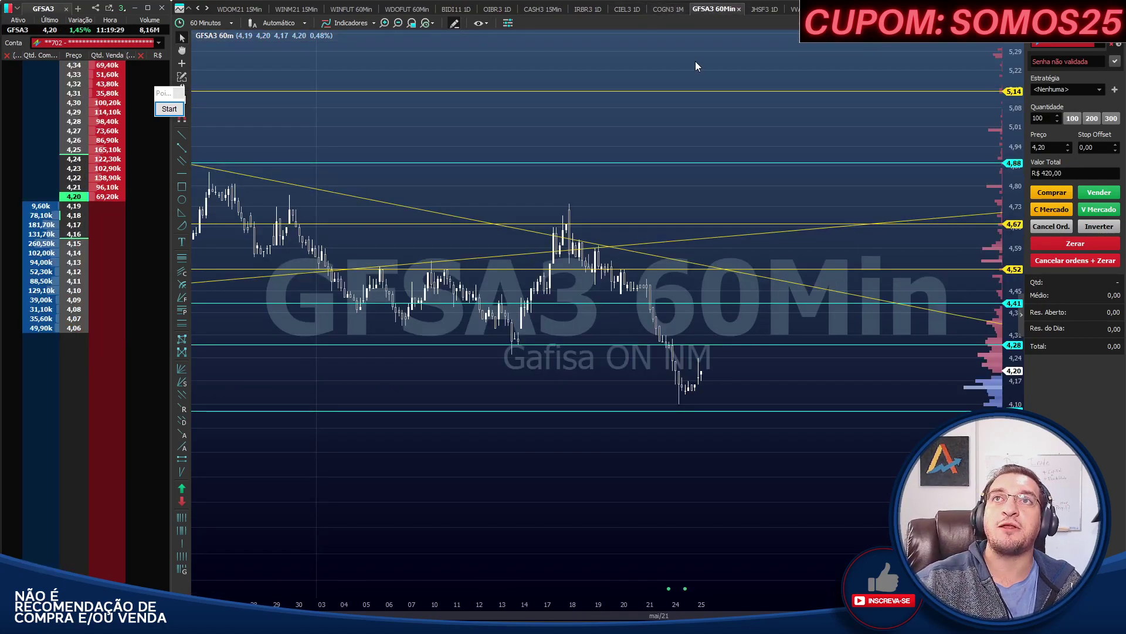
scroll(716, 142, "up", 3)
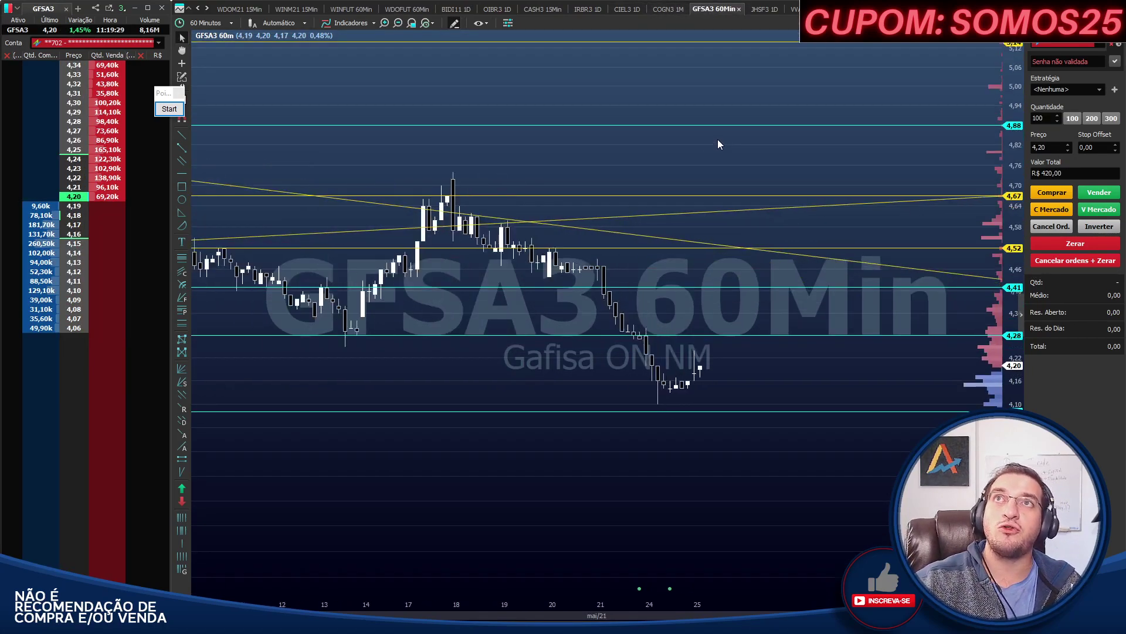
scroll(693, 140, "up", 2)
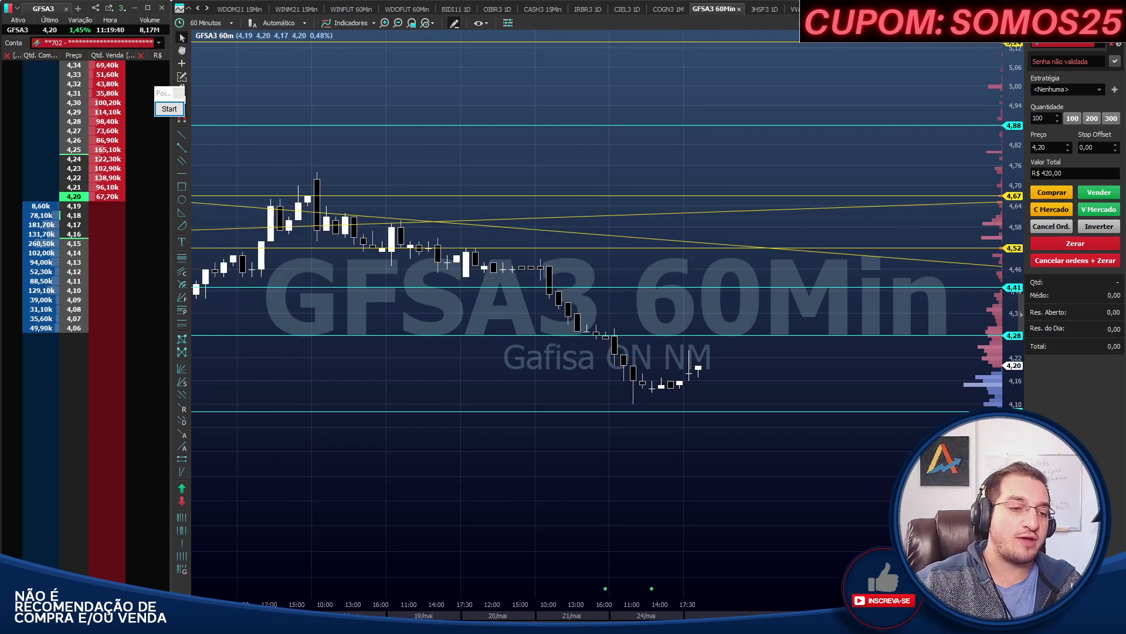
Open the SHOW3 15-minute chart and examine its price action from the recent peak to the latest candles
left_click(208, 9)
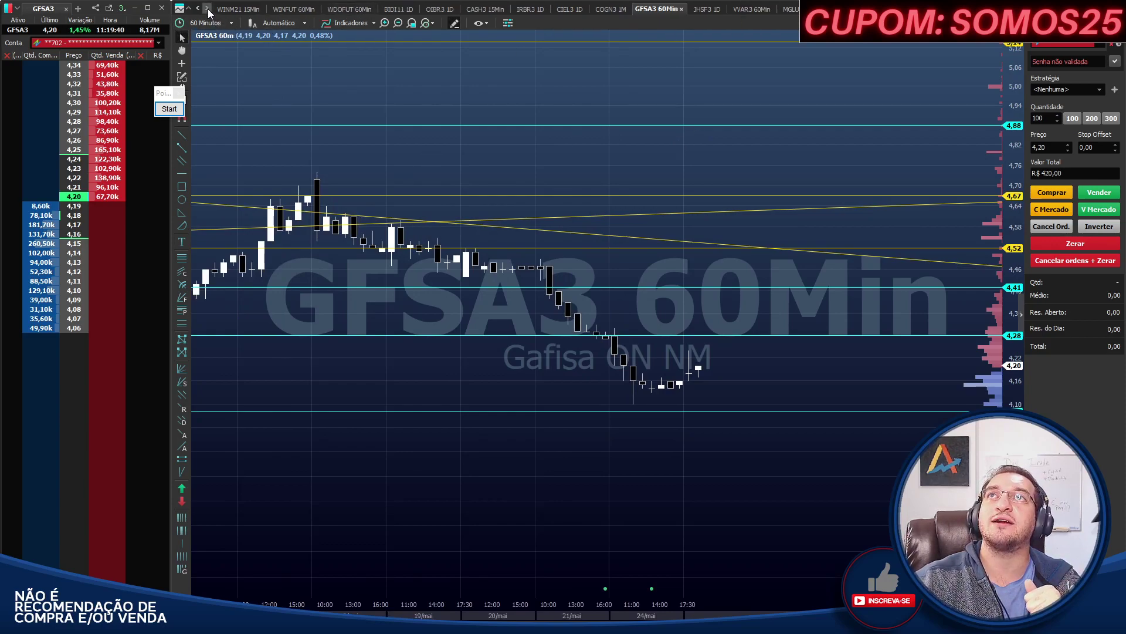
left_click(208, 9)
left_click(208, 10)
left_click(208, 9)
left_click(208, 8)
left_click(208, 9)
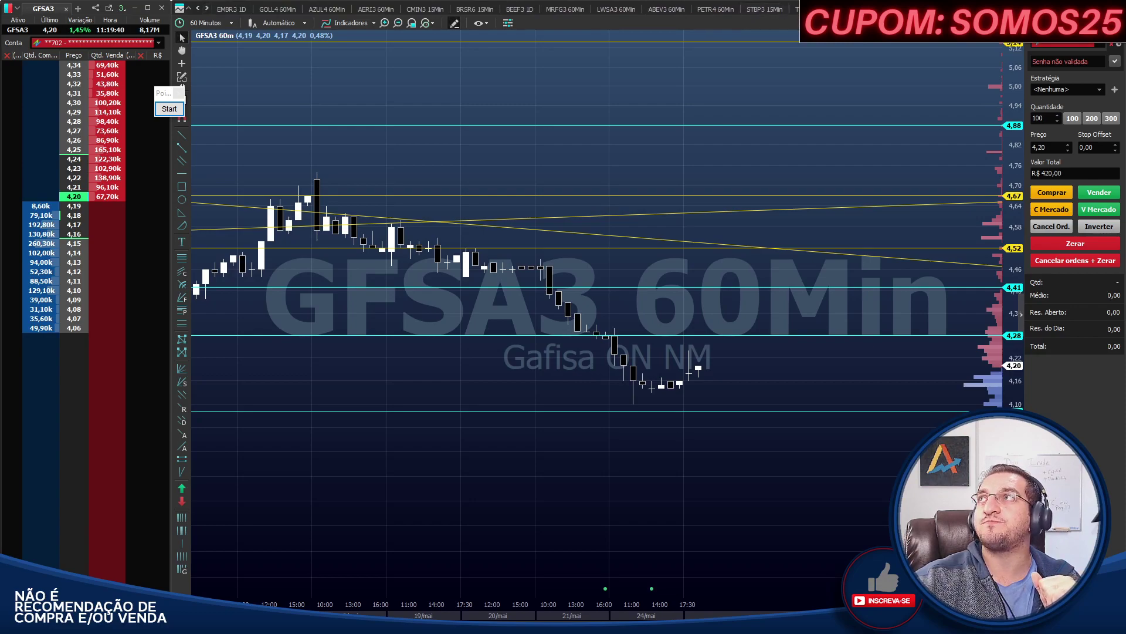
left_click(931, 9)
scroll(656, 251, "down", 5)
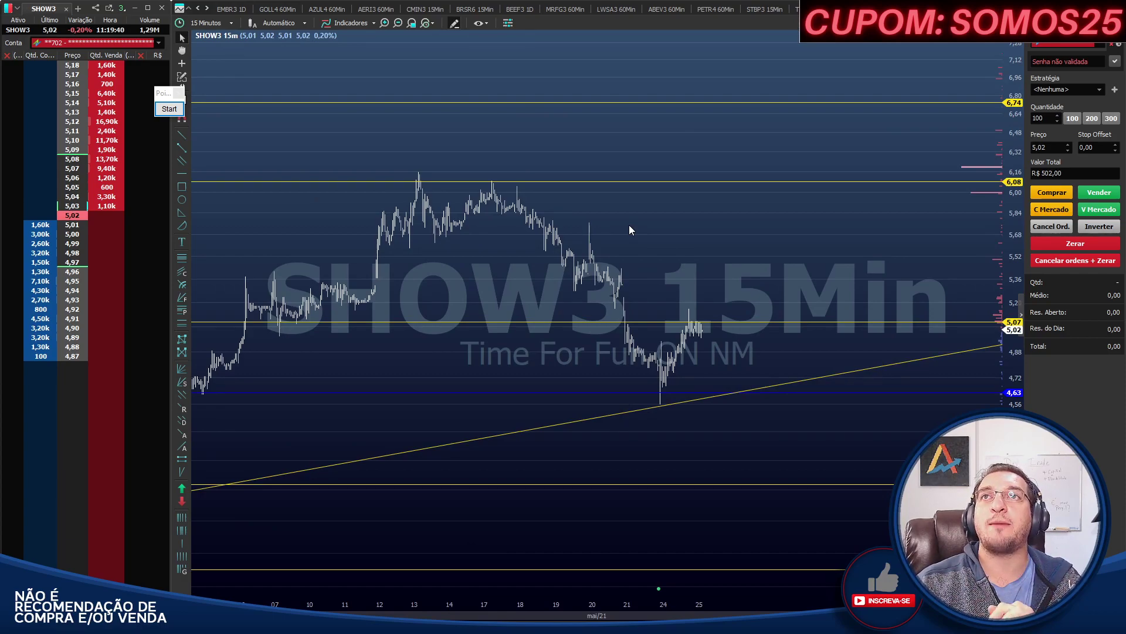
scroll(629, 224, "up", 2)
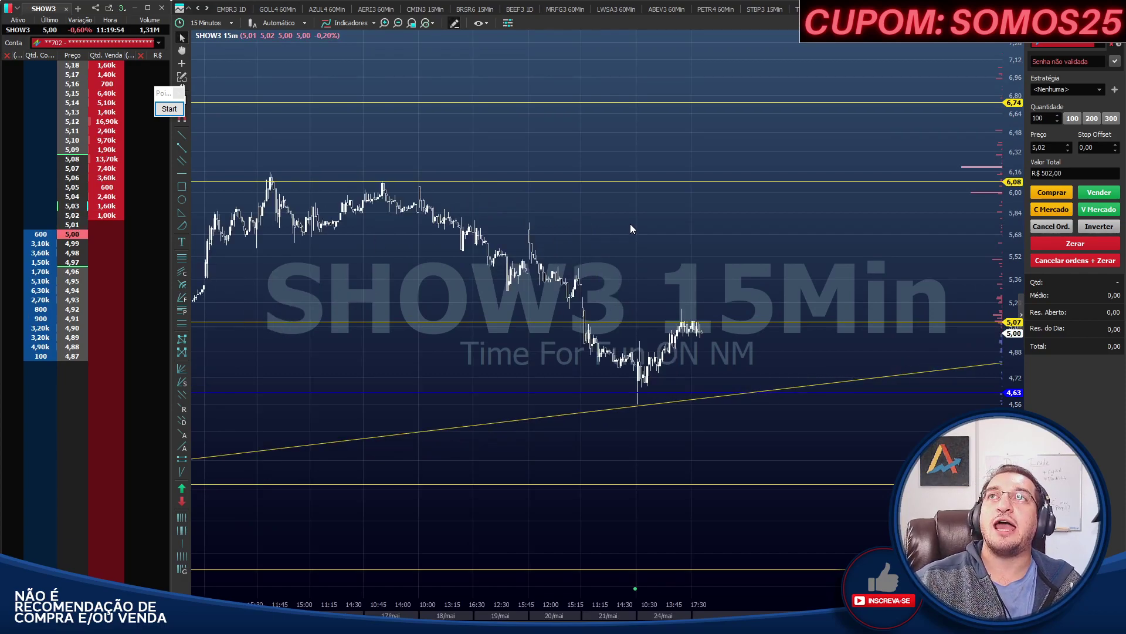
scroll(630, 223, "down", 2)
scroll(643, 234, "down", 3)
scroll(652, 233, "down", 3)
Set the SHOW3 chart to the 60-minute timeframe and measure the move from the lines below 4,11 up to the 6,08 peak
key("ctrl+f")
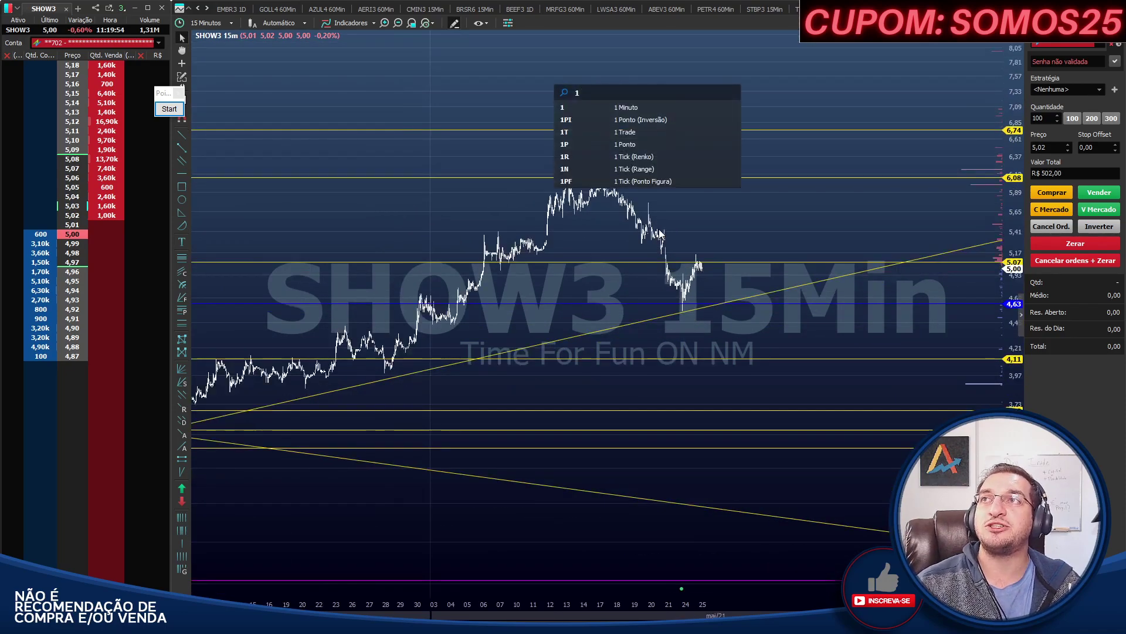
type("60")
key("Return")
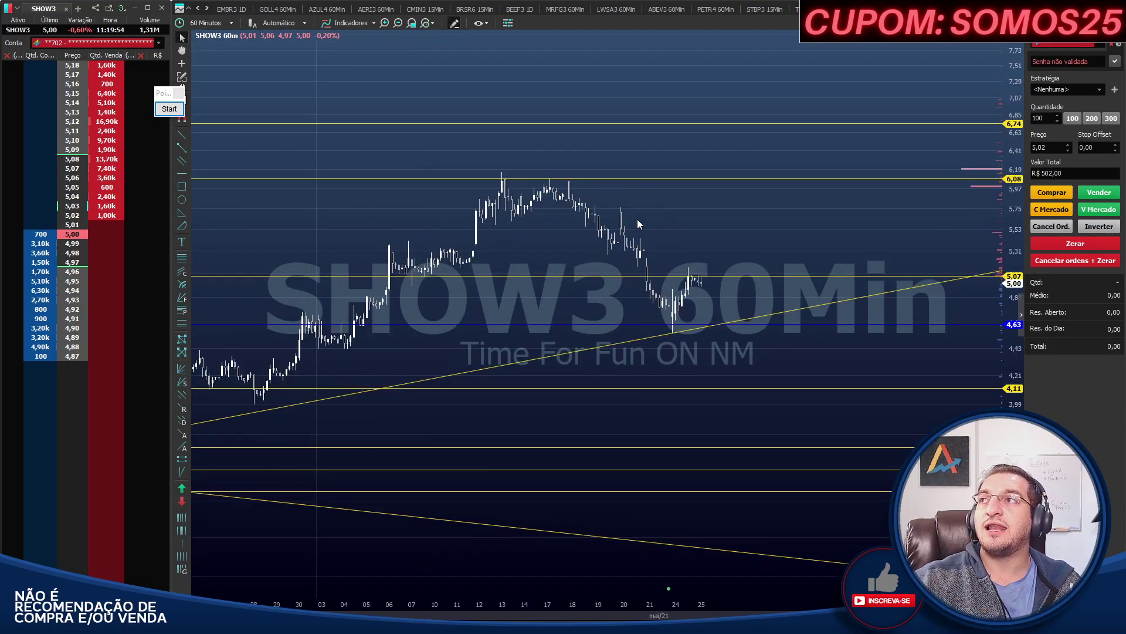
left_click_drag(226, 447, 541, 179)
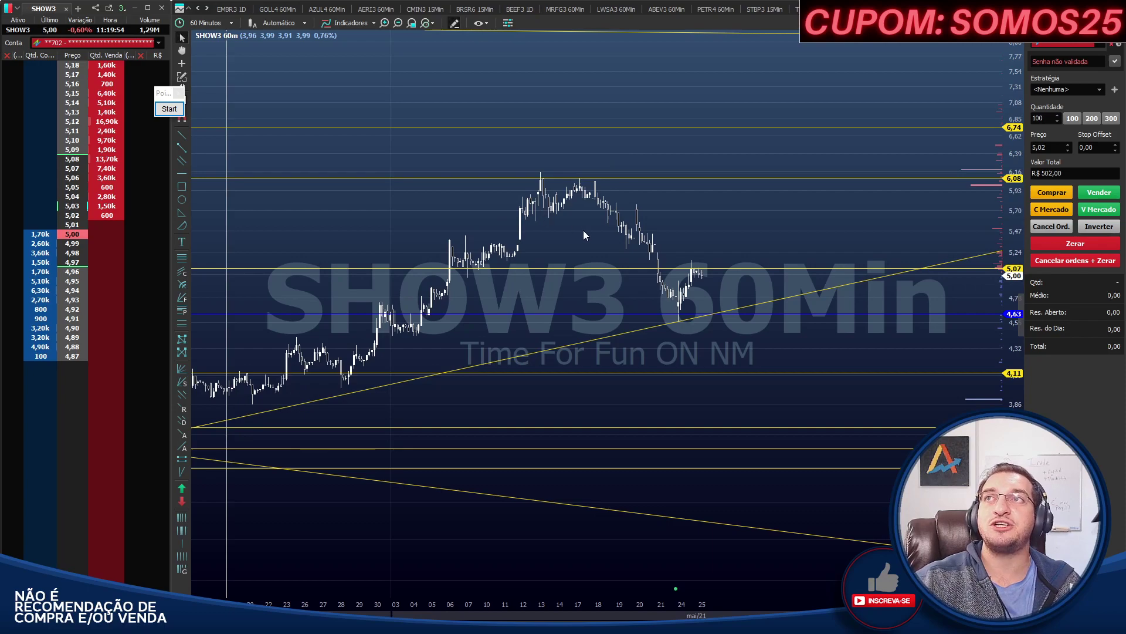
scroll(584, 231, "up", 2)
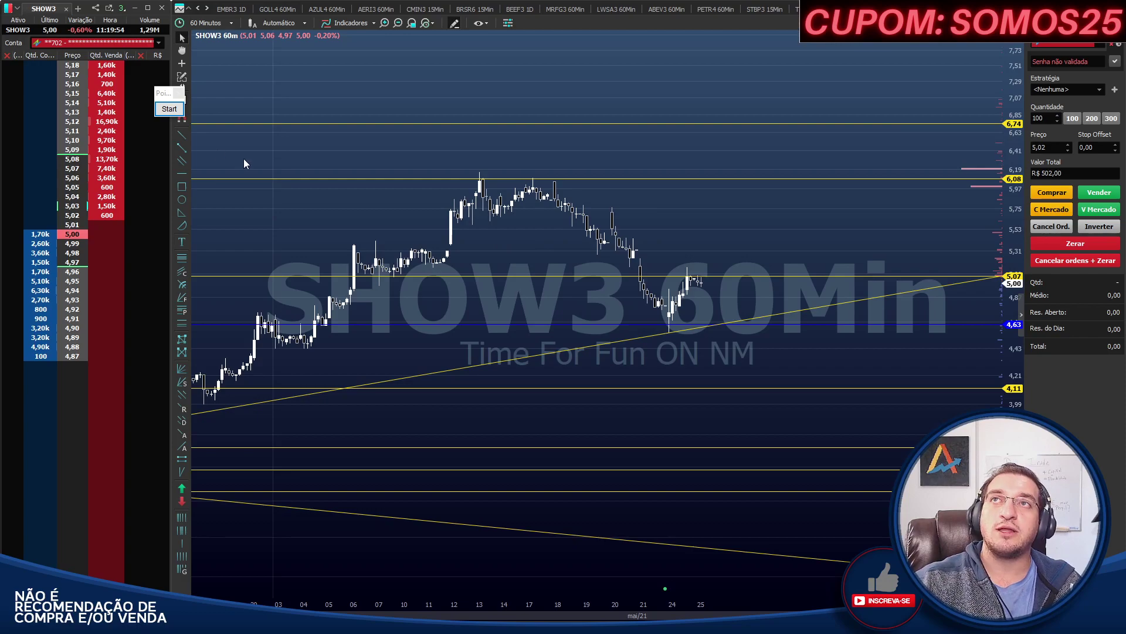
Trace SHOW3's rise from the 5,07 line to 6,08 and its fall to 4,63 with red arrows, and clear the annotations
left_click(169, 109)
left_click_drag(296, 213, 350, 273)
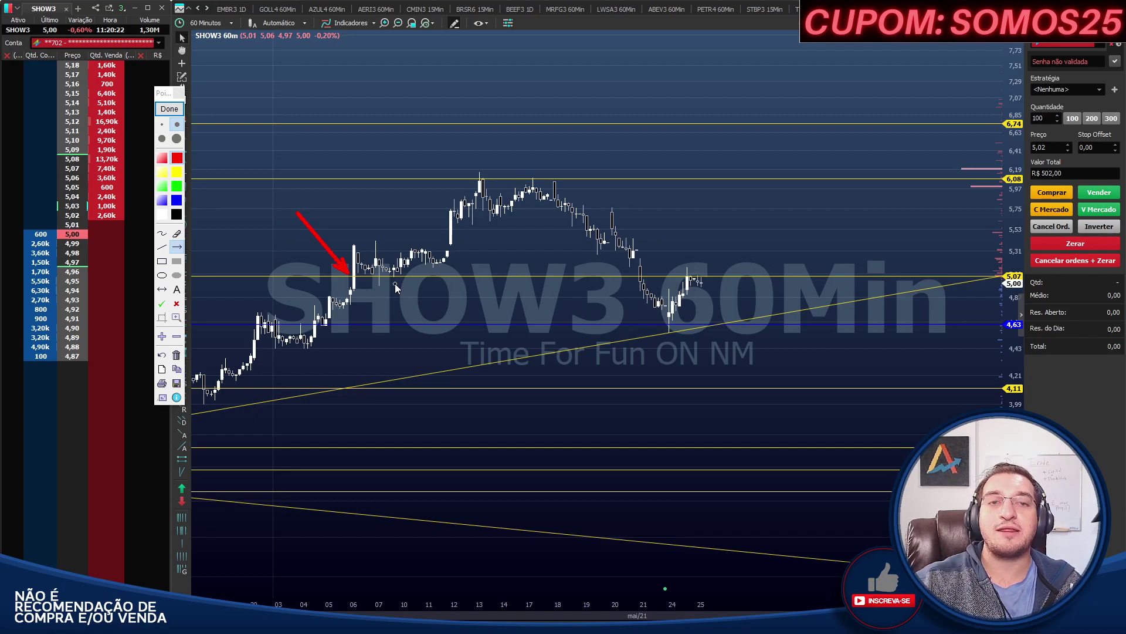
mouse_move(356, 272)
left_mouse_down()
mouse_move(478, 177)
mouse_move(639, 277)
mouse_move(622, 276)
left_mouse_up()
mouse_move(634, 278)
left_mouse_down()
mouse_move(674, 322)
mouse_move(654, 324)
mouse_move(667, 323)
left_mouse_up()
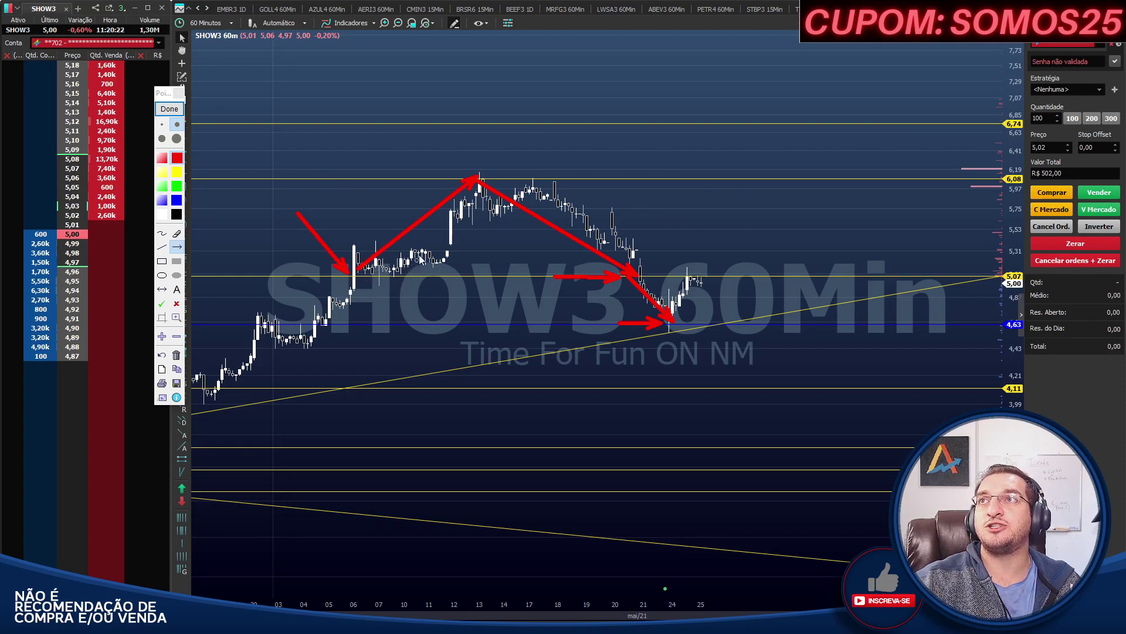
left_click_drag(471, 146, 479, 170)
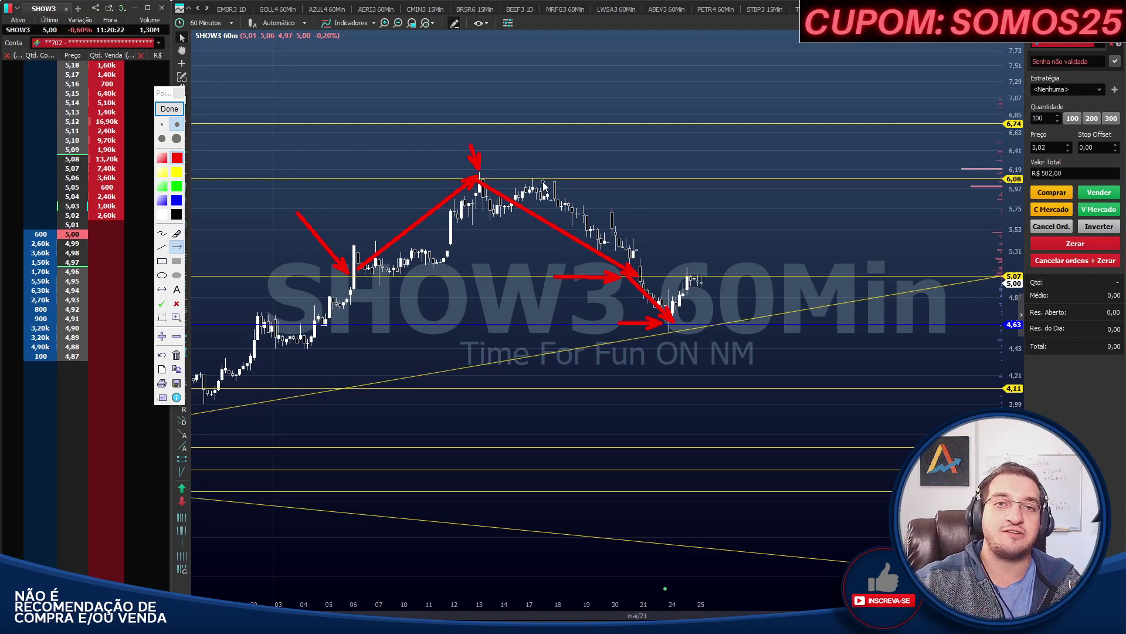
left_click_drag(542, 188, 666, 327)
key("Delete")
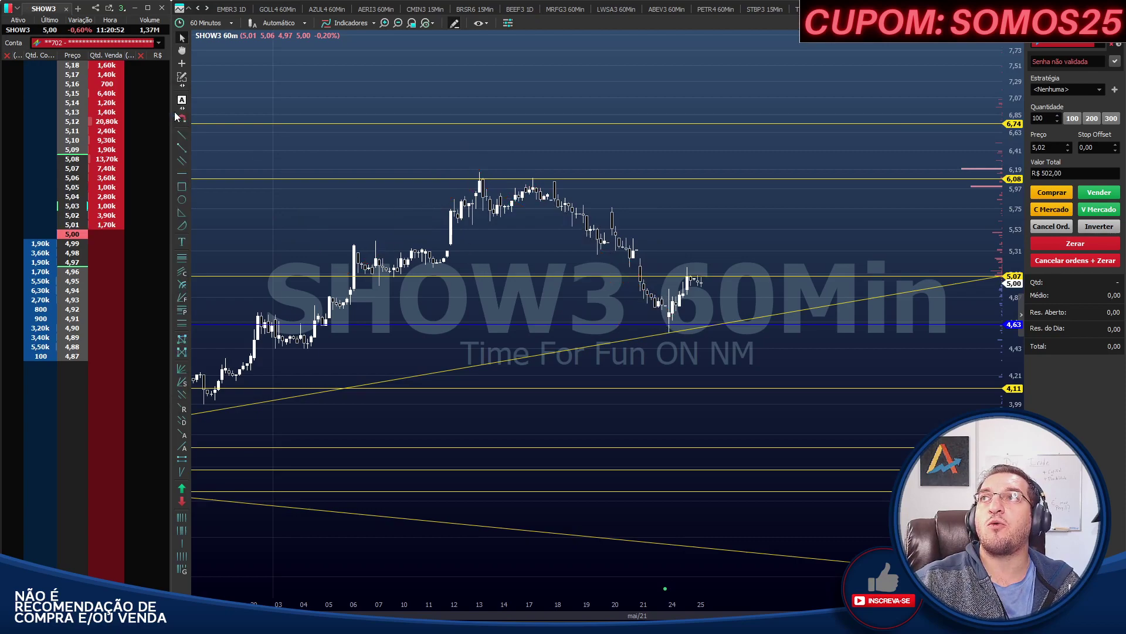
Point a red arrow at the SHOW3 low on the 4,63 line, close the annotation, and inspect the rebound
left_click_drag(568, 324, 665, 323)
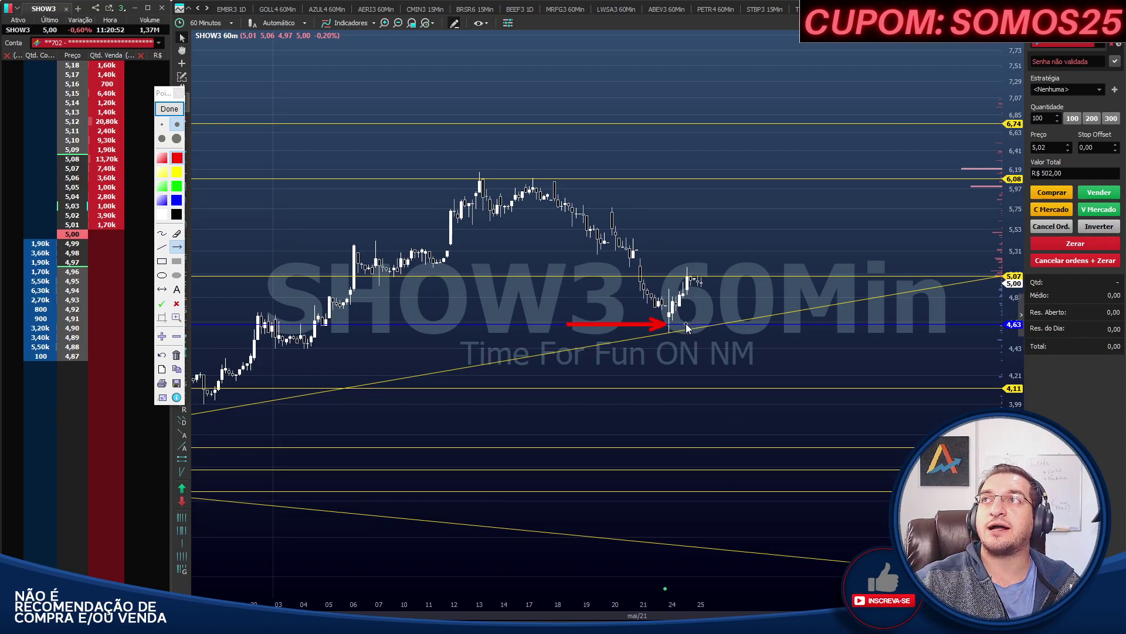
left_click(169, 109)
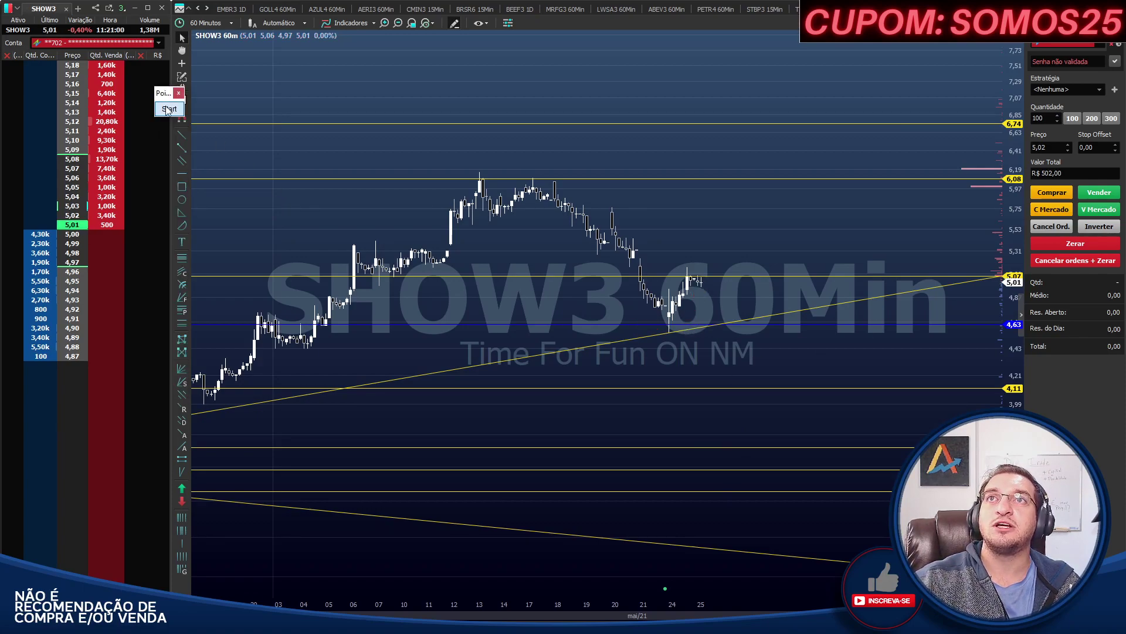
scroll(620, 297, "up", 4)
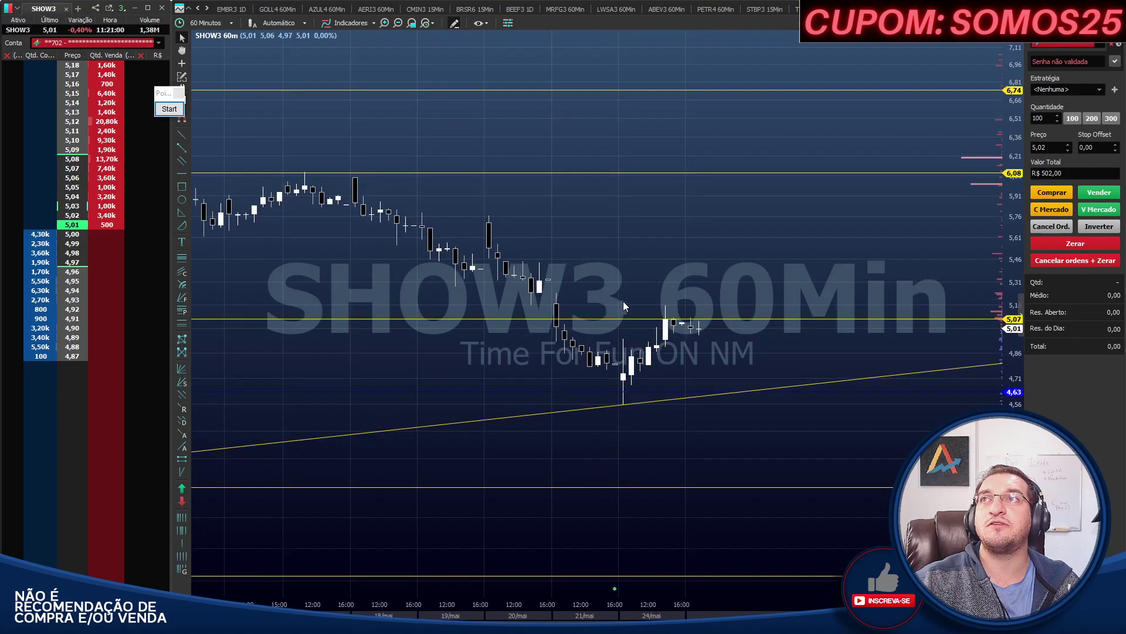
scroll(642, 298, "down", 4)
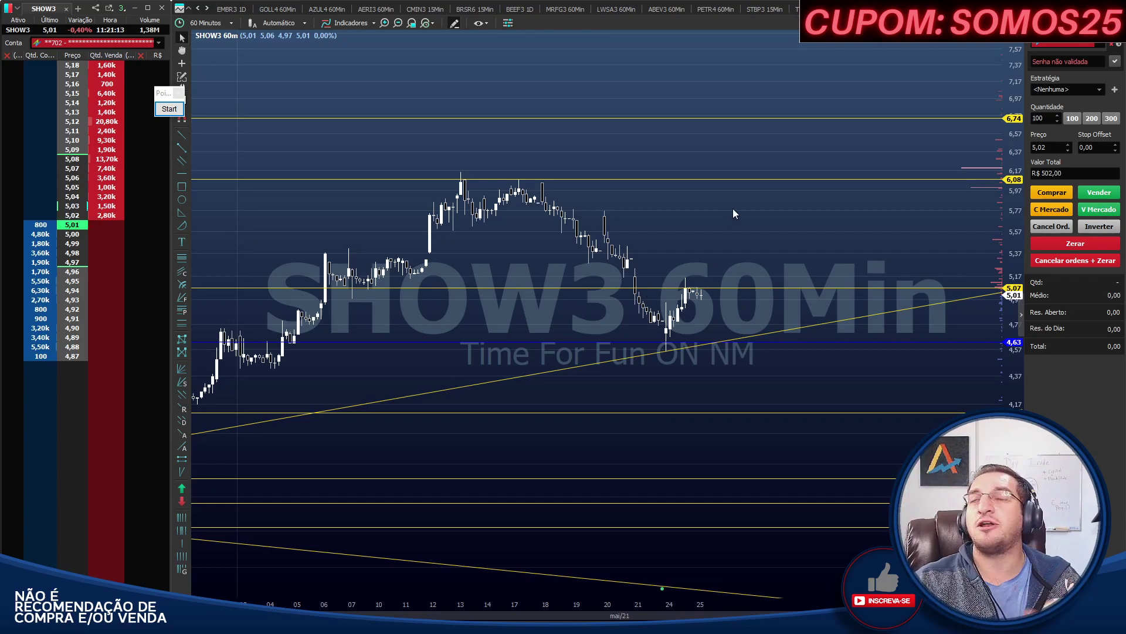
Inspect SHOW3's latest 60-minute candles around the 5,07 line and set the chart to the daily timeframe
mouse_move(691, 236)
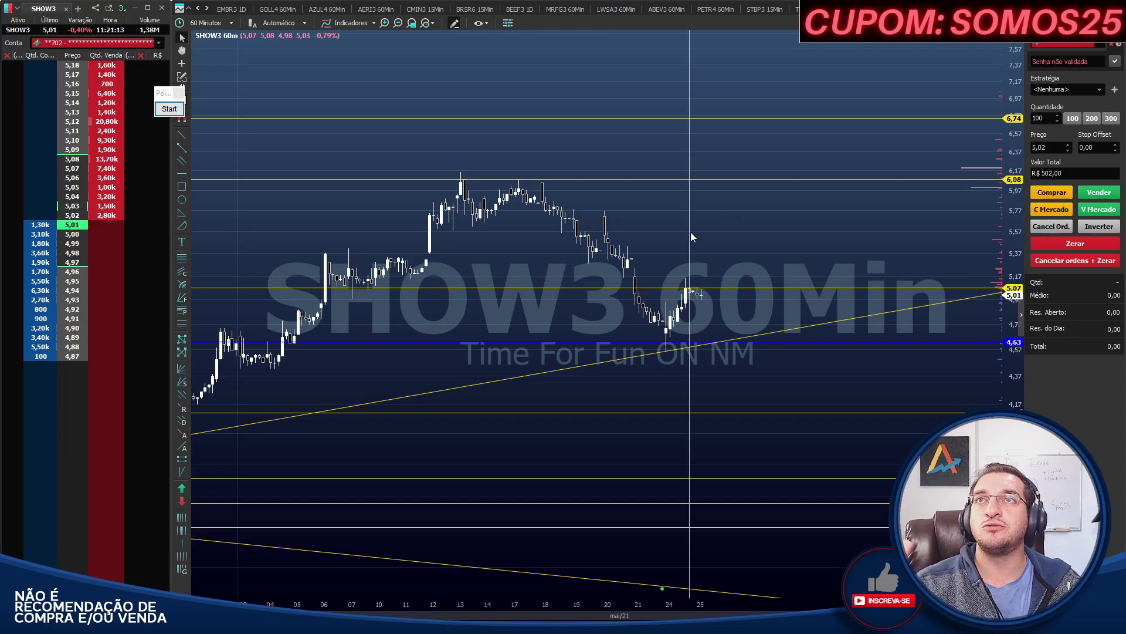
scroll(691, 237, "up", 3)
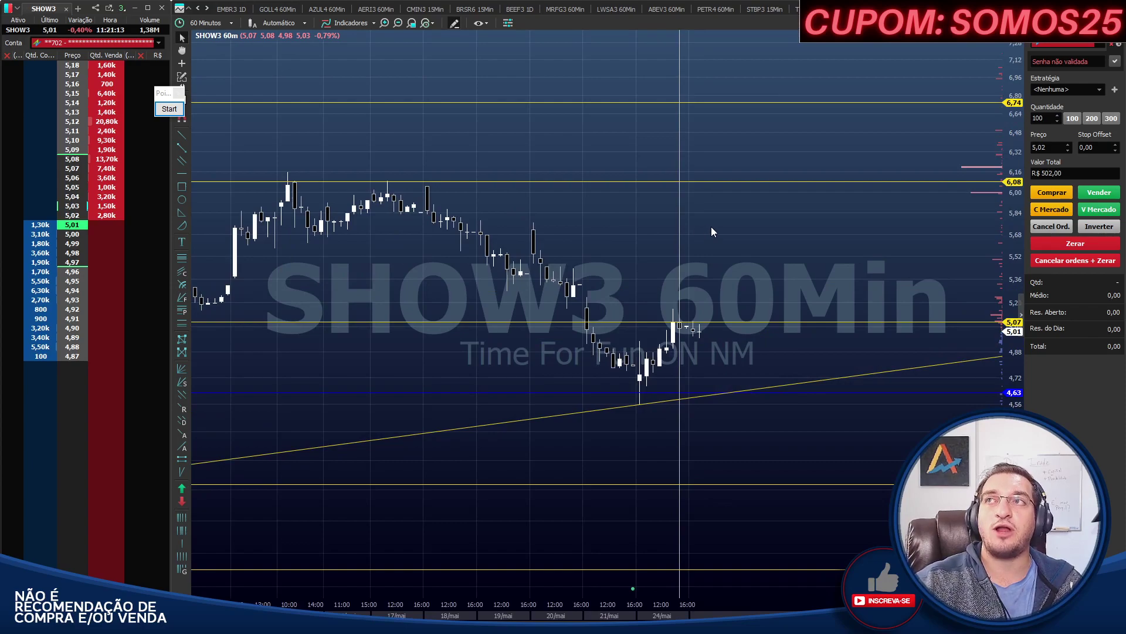
type("1d")
key("Return")
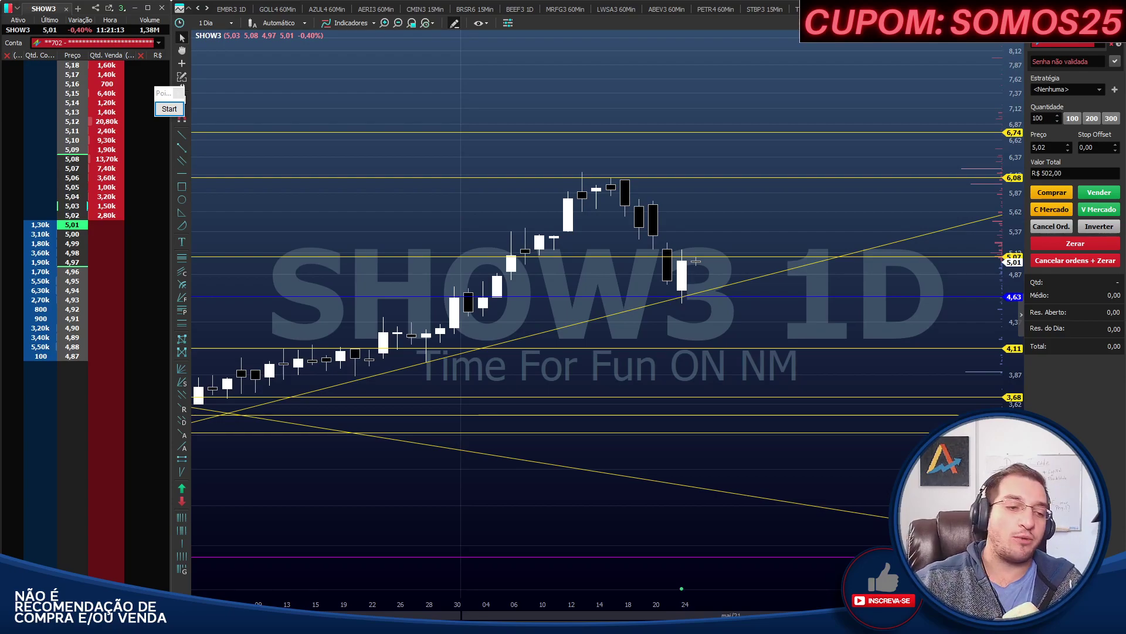
Switch to the Ações compradas spreadsheet in Google Sheets and review the current positions through the latest SHOW3 entry
key("alt+Tab")
scroll(603, 387, "down", 6)
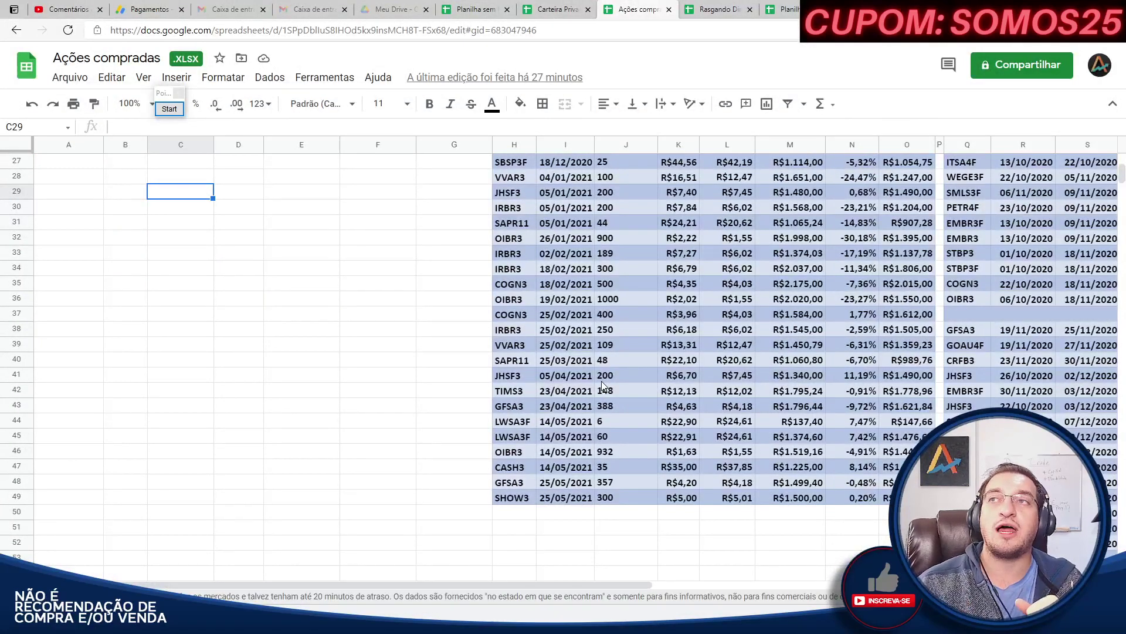
scroll(602, 386, "up", 5)
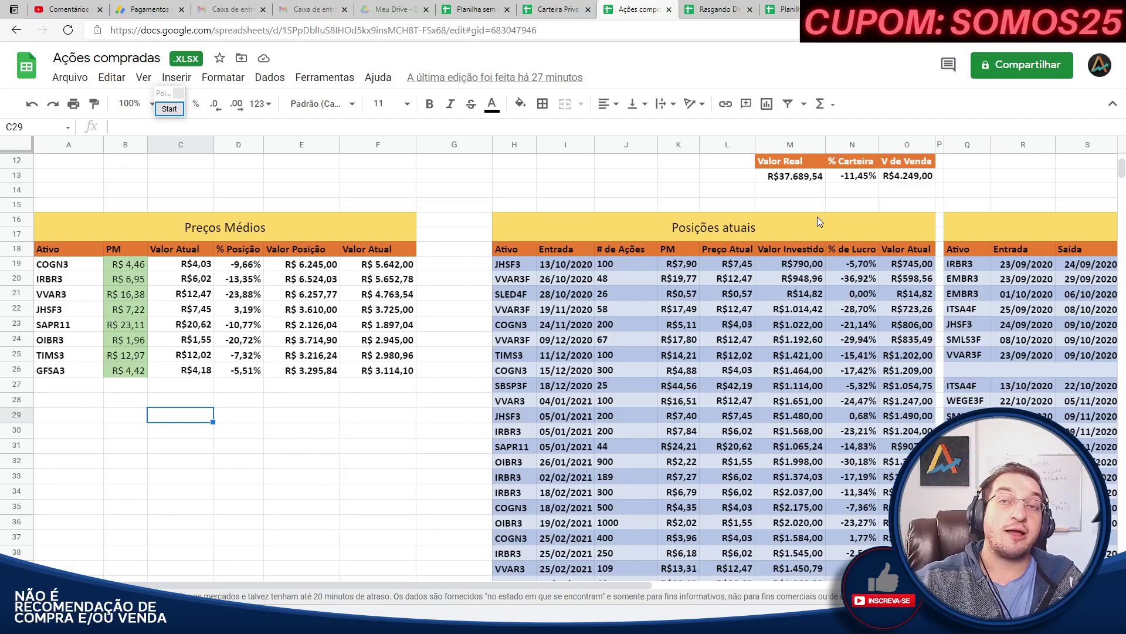
Add another 3000 contribution to the end of the Aportes formula in cell W13
left_click_drag(642, 585, 880, 585)
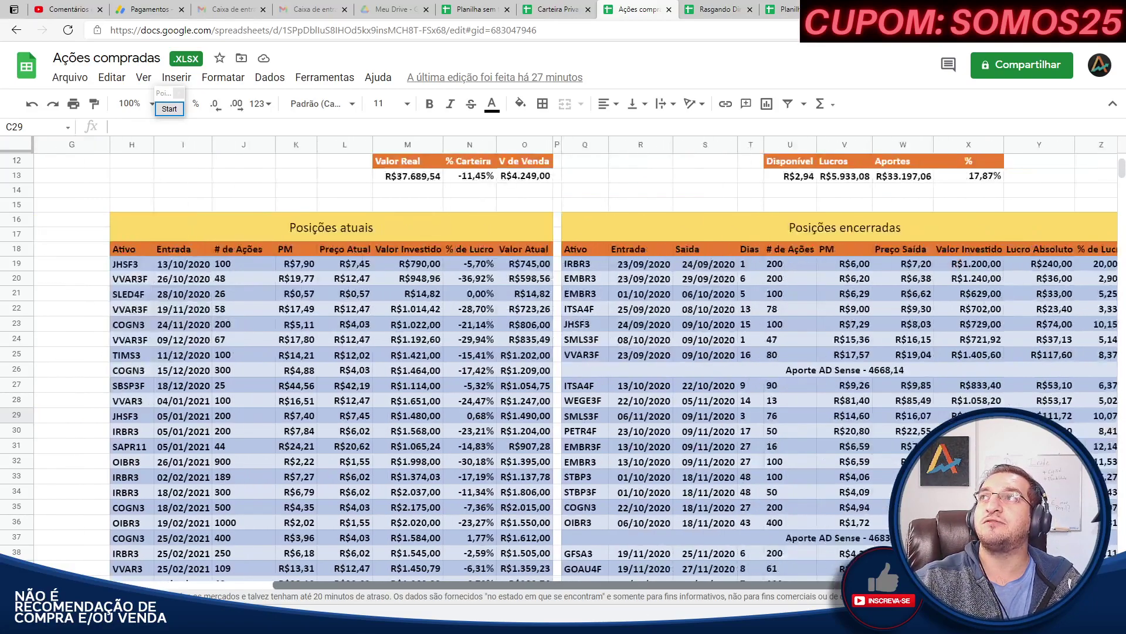
double_click(913, 182)
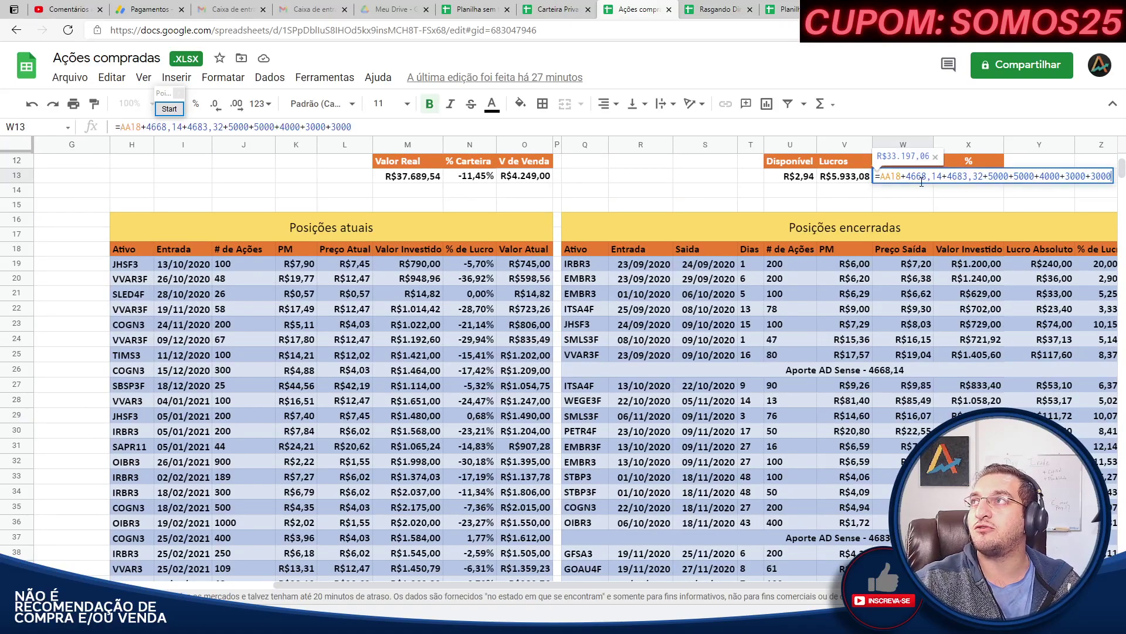
type("+3000")
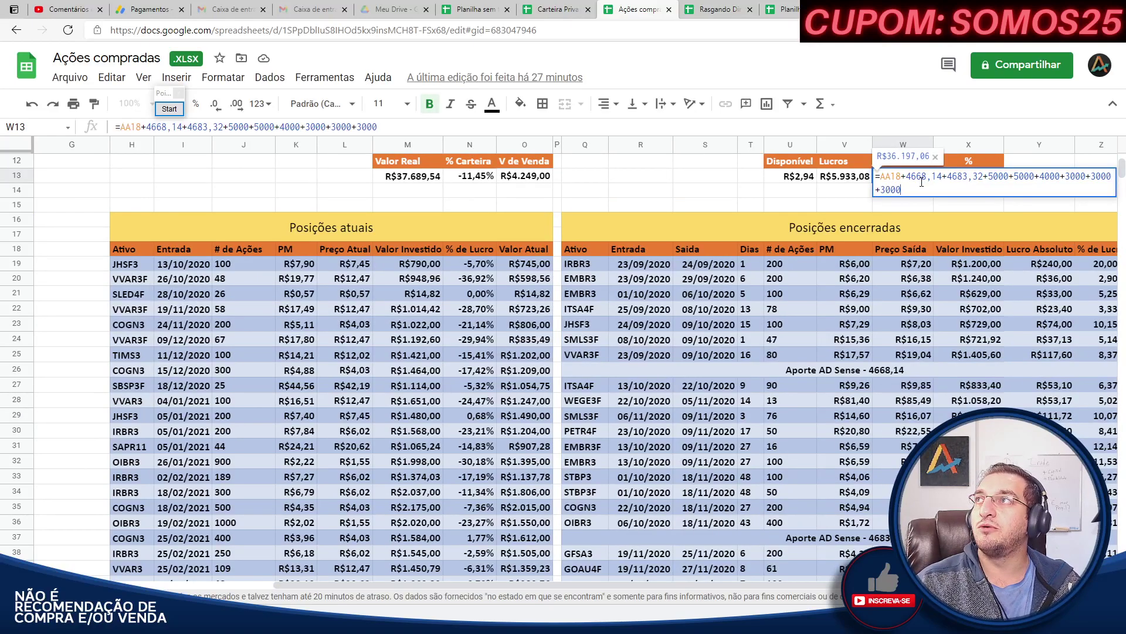
key("Return")
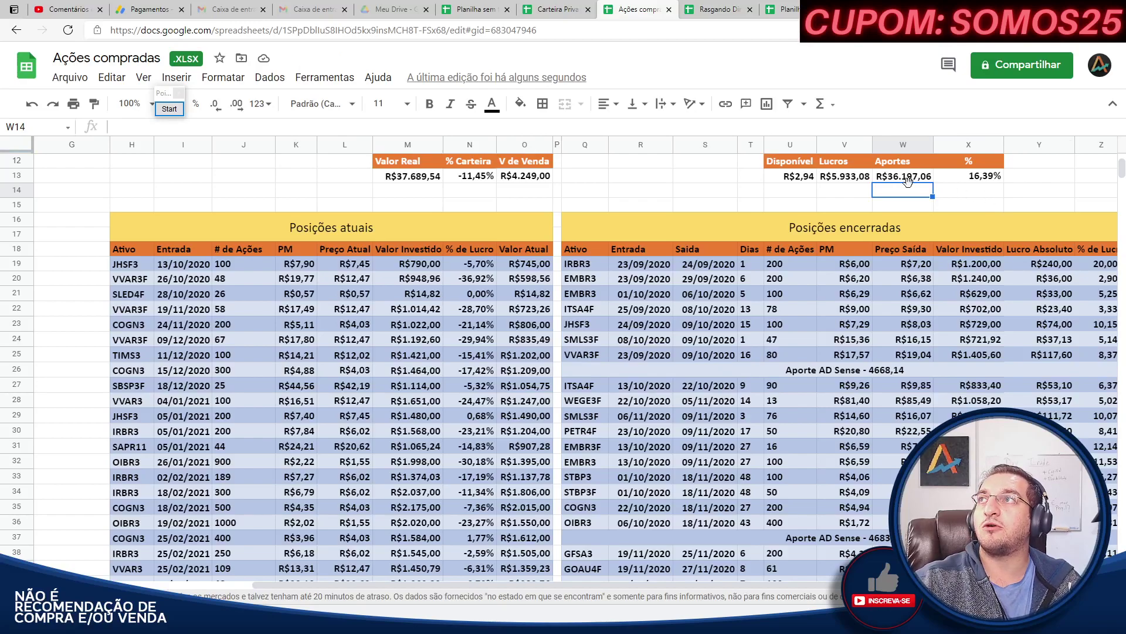
Inspect the Lucros formula in cell V13 and the closed positions it sums, leaving the formula unedited
left_click(847, 184)
double_click(848, 179)
scroll(875, 359, "down", 8)
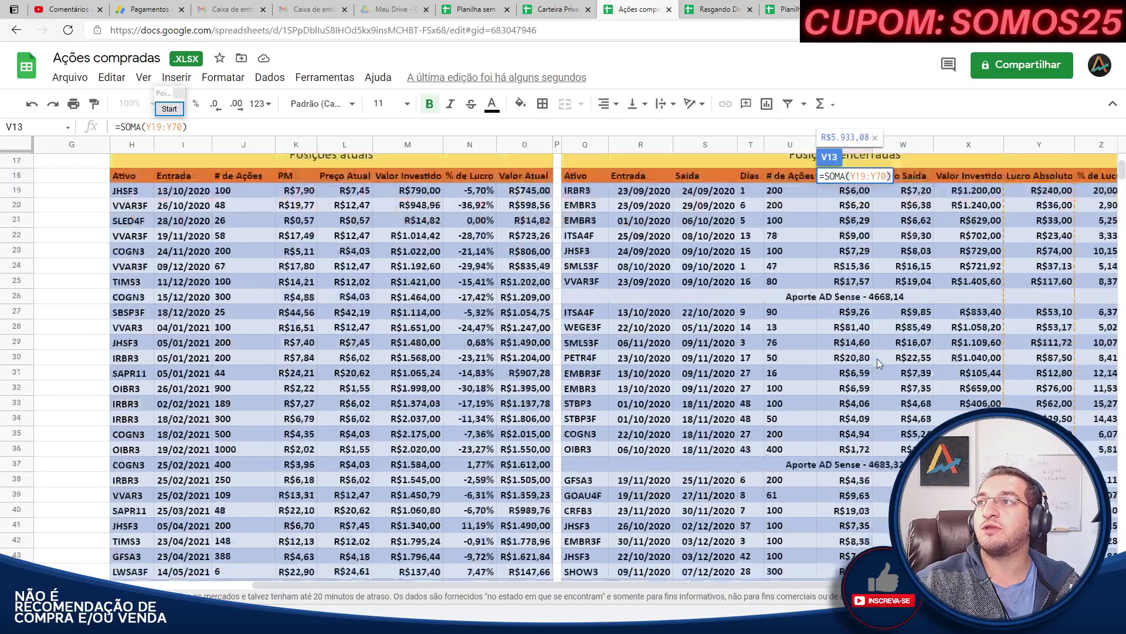
key("Escape")
scroll(888, 348, "up", 10)
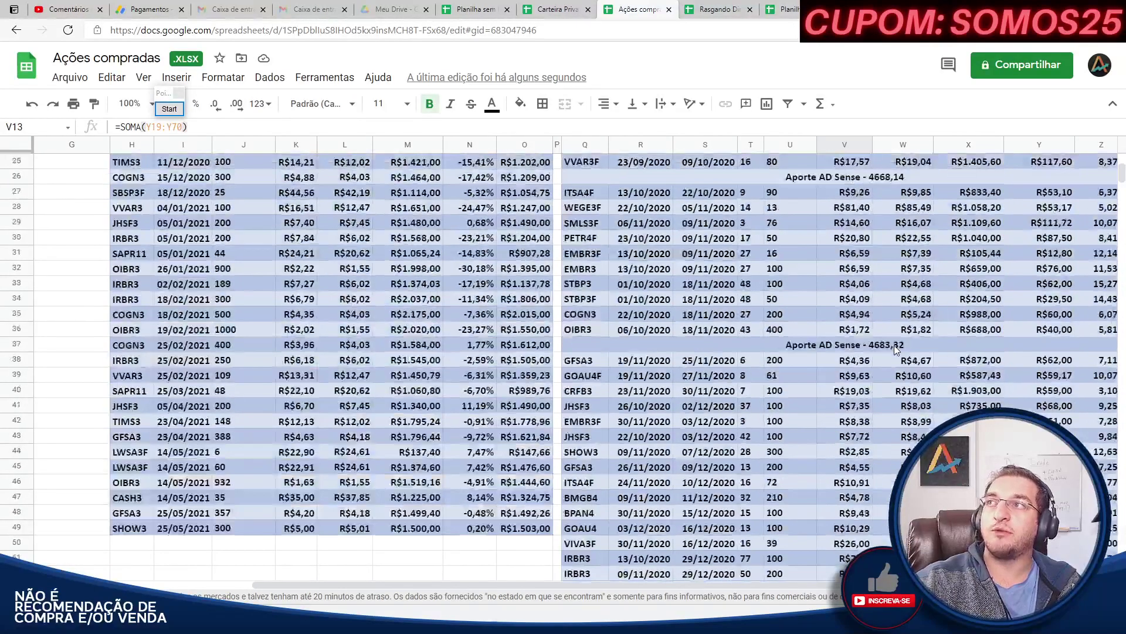
scroll(894, 348, "down", 1)
Review the Preços Médios table and the Posições atuais list from the oldest entries to the latest GFSA3 and SHOW3 purchases
left_click_drag(719, 582, 425, 614)
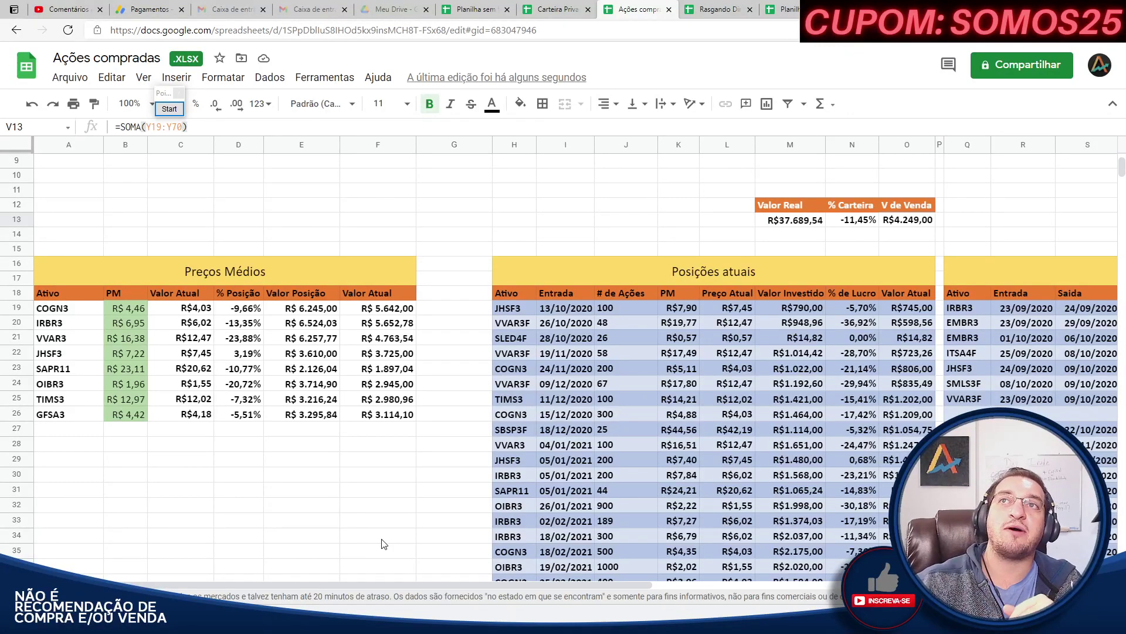
scroll(380, 541, "down", 3)
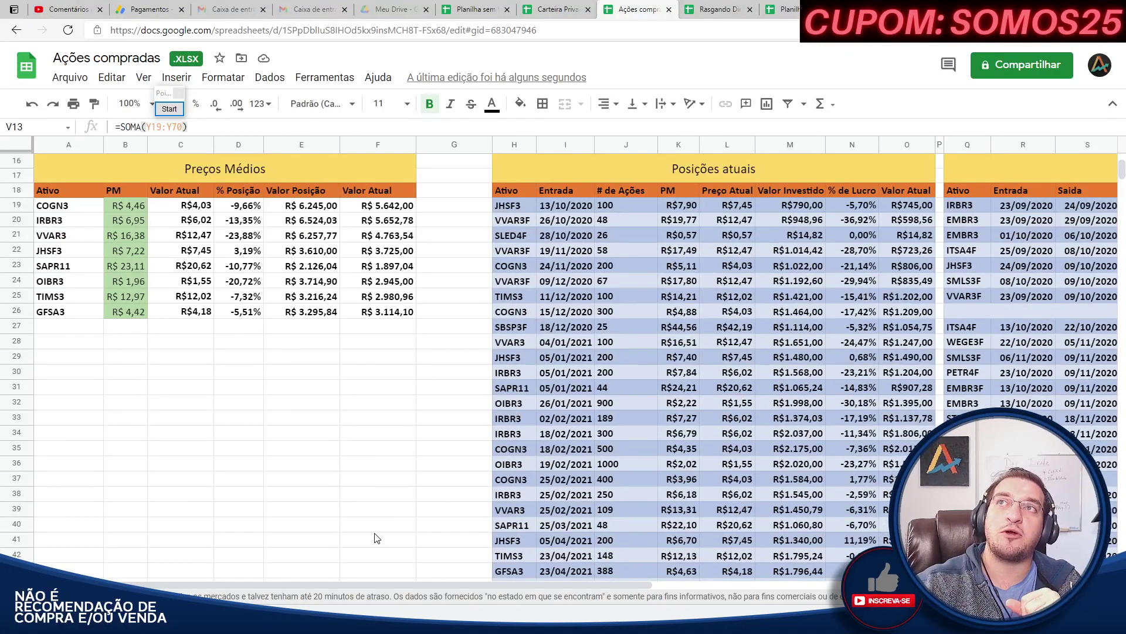
scroll(379, 539, "down", 4)
scroll(378, 537, "up", 5)
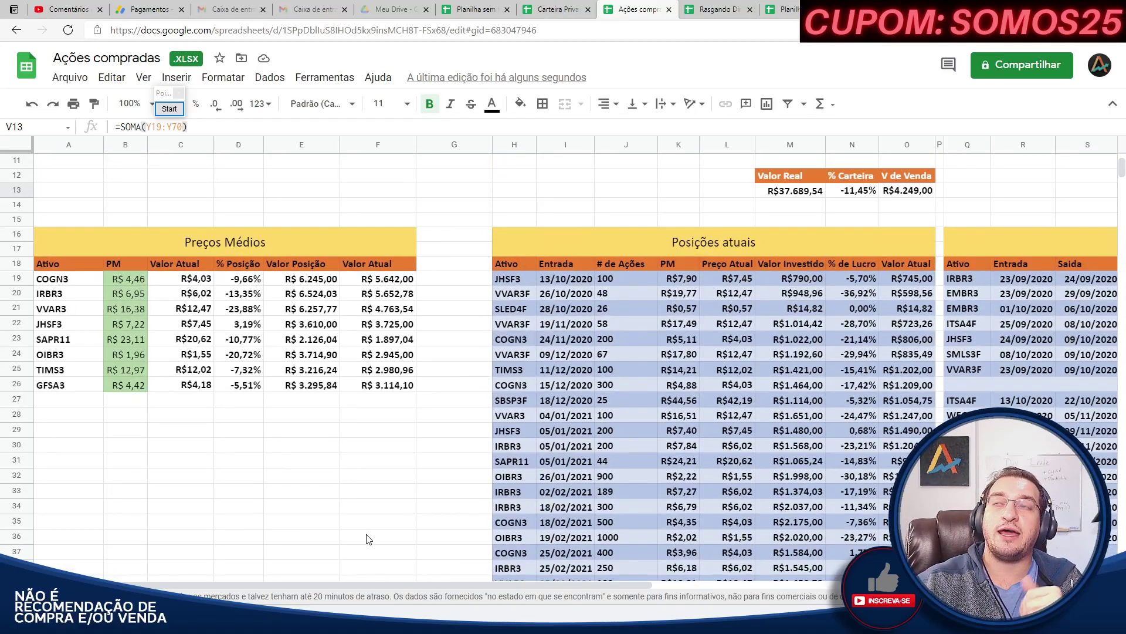
scroll(370, 537, "down", 5)
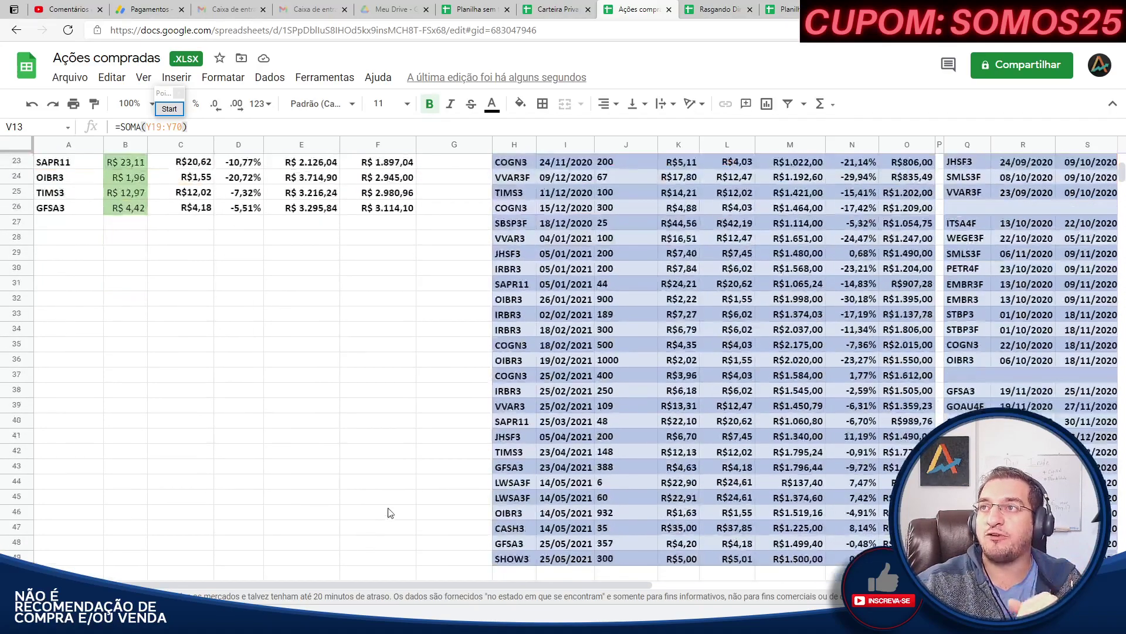
scroll(630, 560, "up", 2)
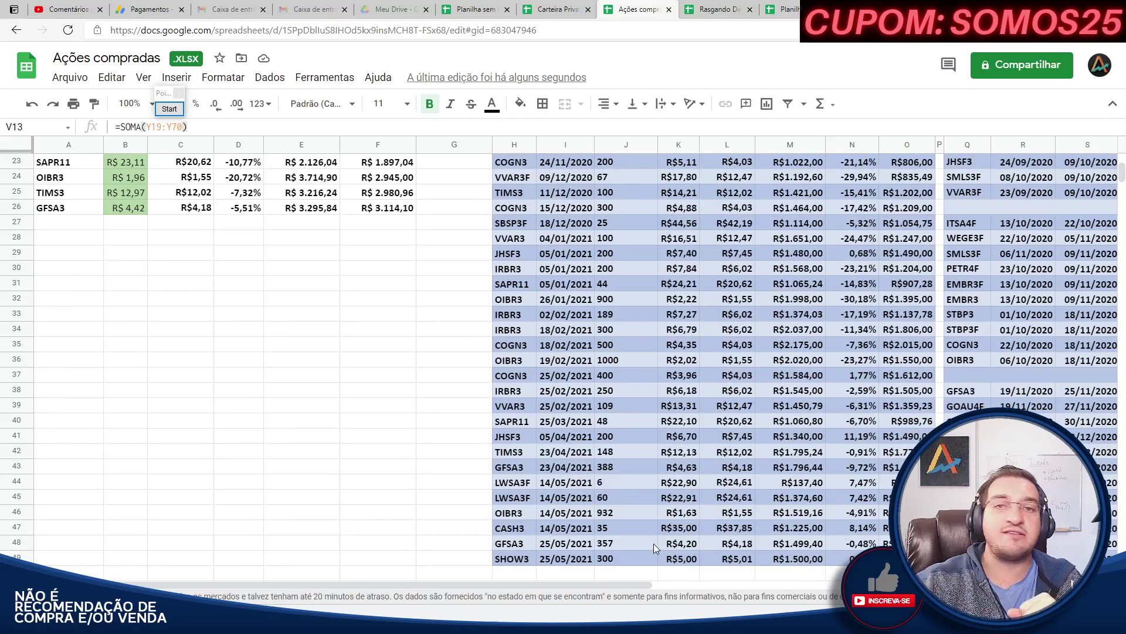
scroll(654, 543, "up", 4)
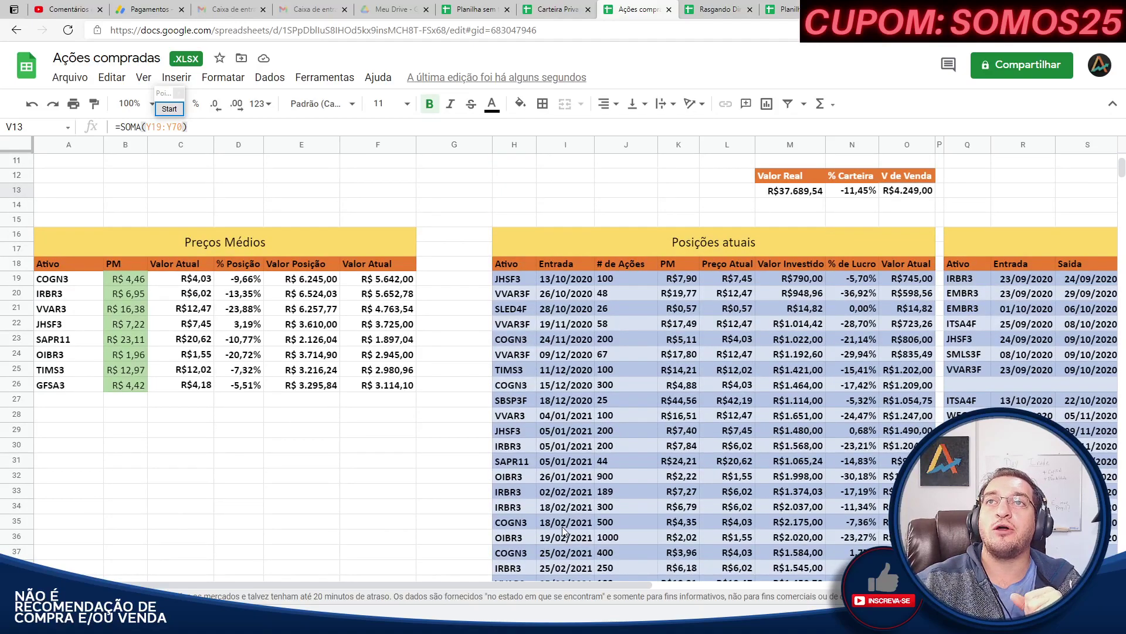
scroll(562, 530, "down", 6)
scroll(558, 519, "up", 5)
scroll(553, 506, "down", 3)
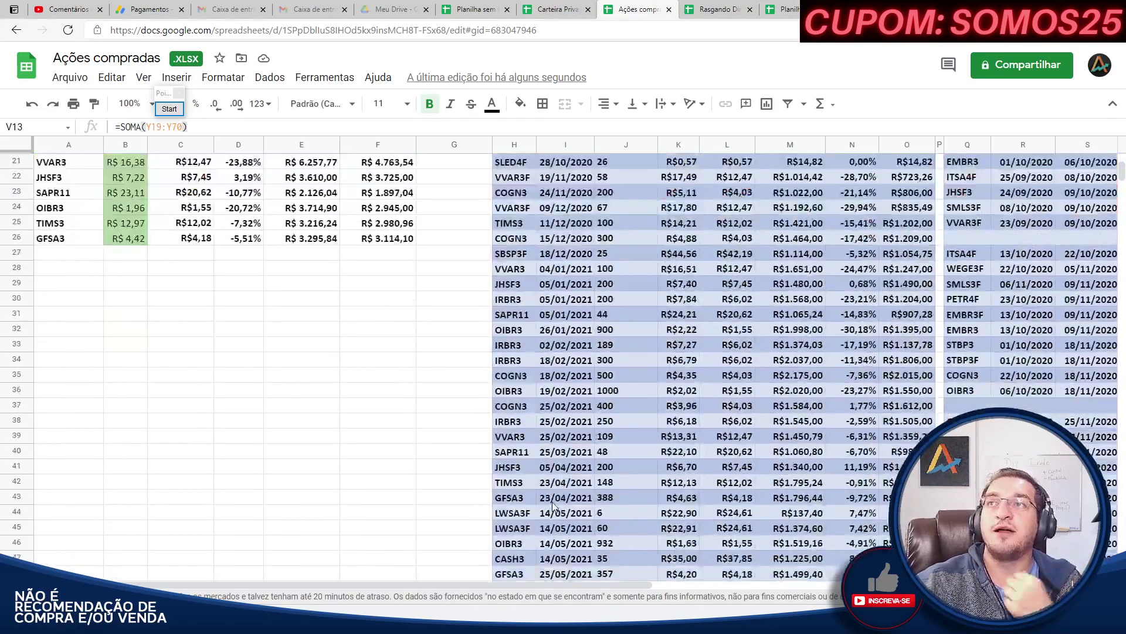
scroll(512, 520, "down", 2)
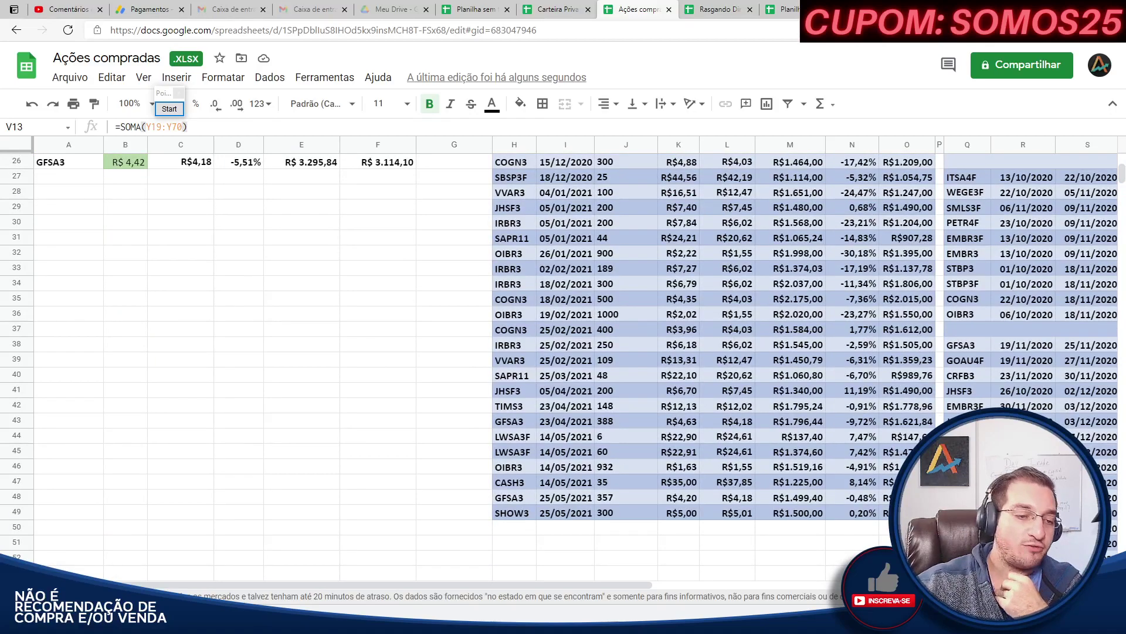